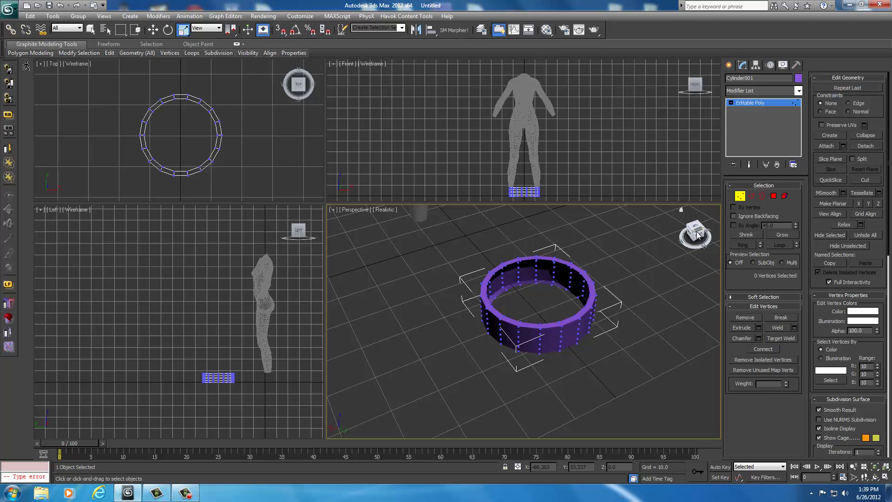
Step: Select the whole purple ring at the Element level of the Editable Poly and activate the Move tool
click(697, 236)
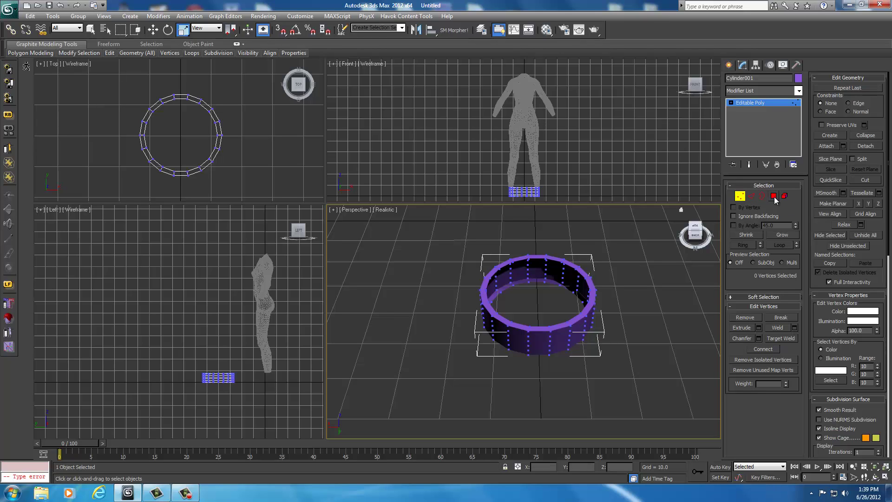
click(789, 201)
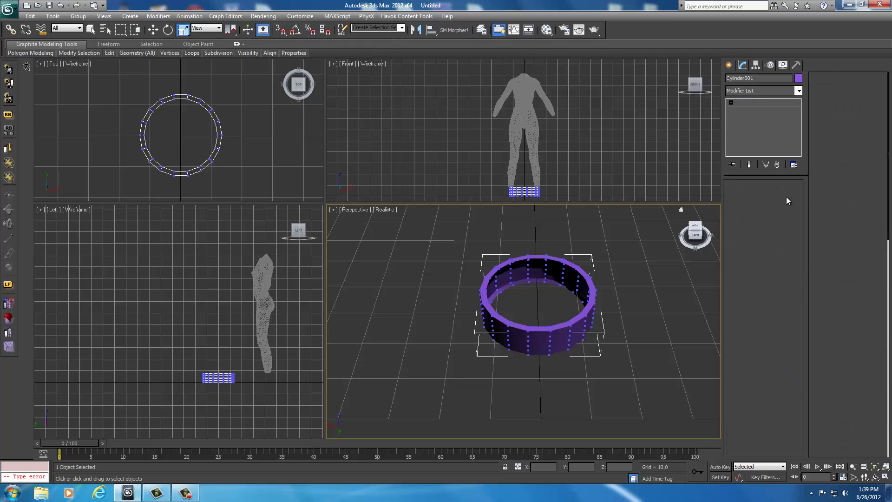
click(491, 285)
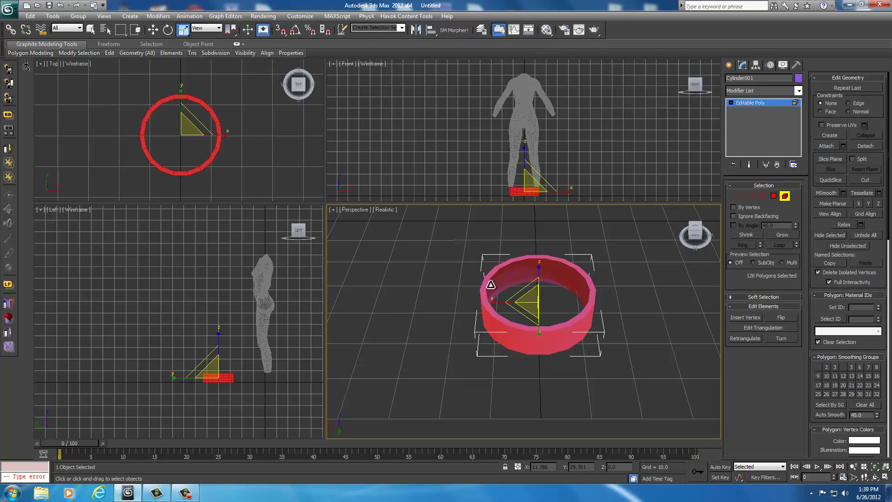
right_click(552, 307)
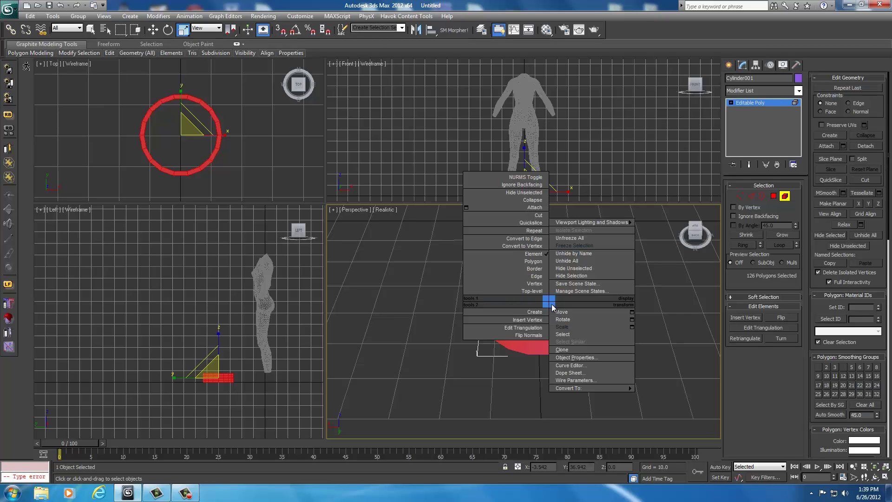
click(559, 312)
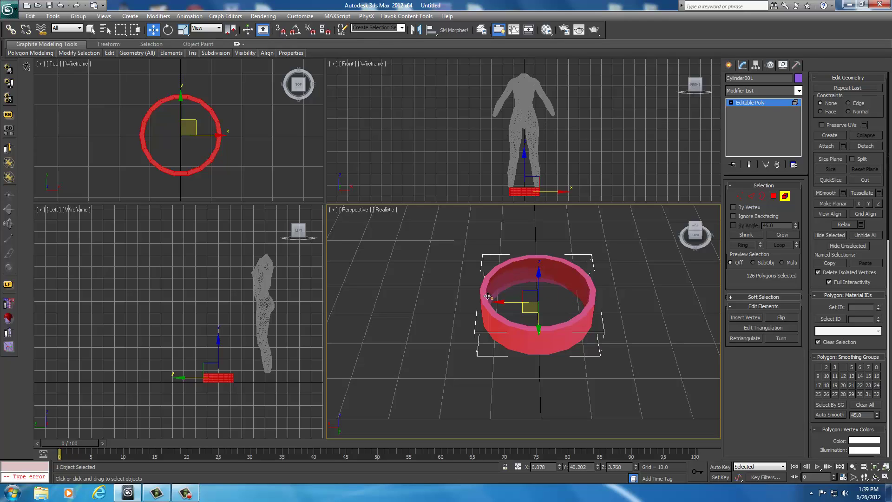
Step: Clear the ring's element selection and leave the Element level
click(427, 291)
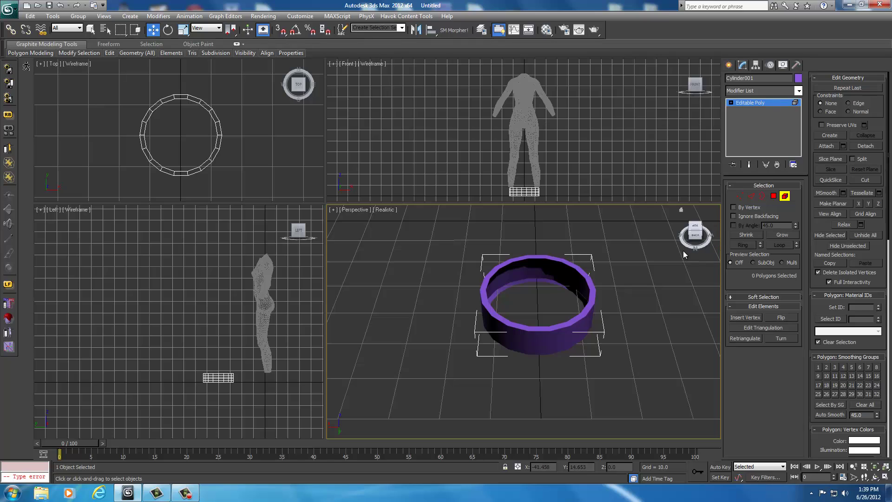
click(785, 197)
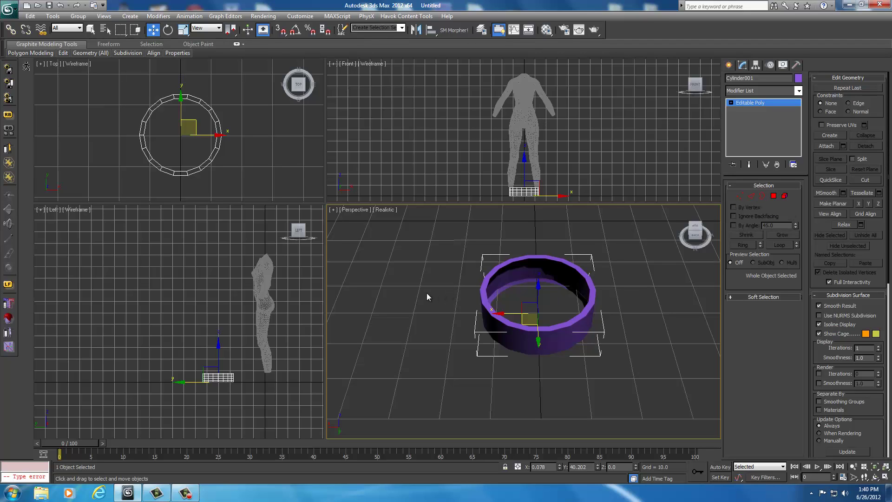
click(786, 196)
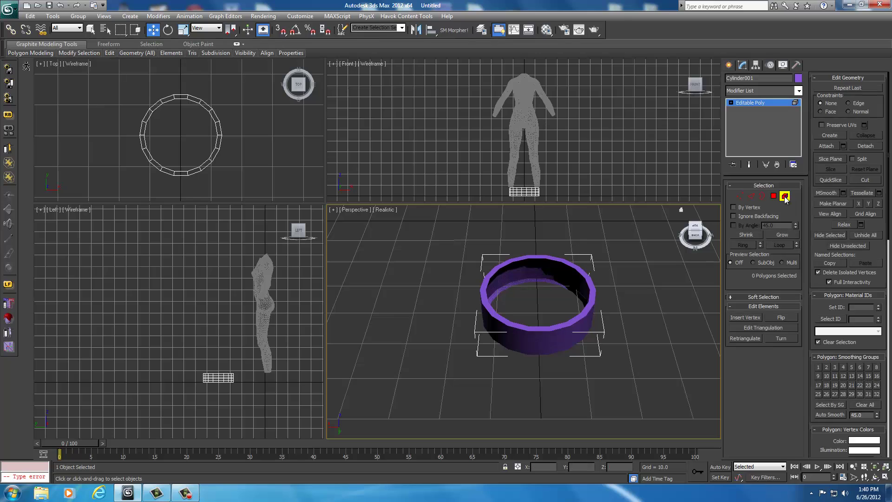
click(784, 196)
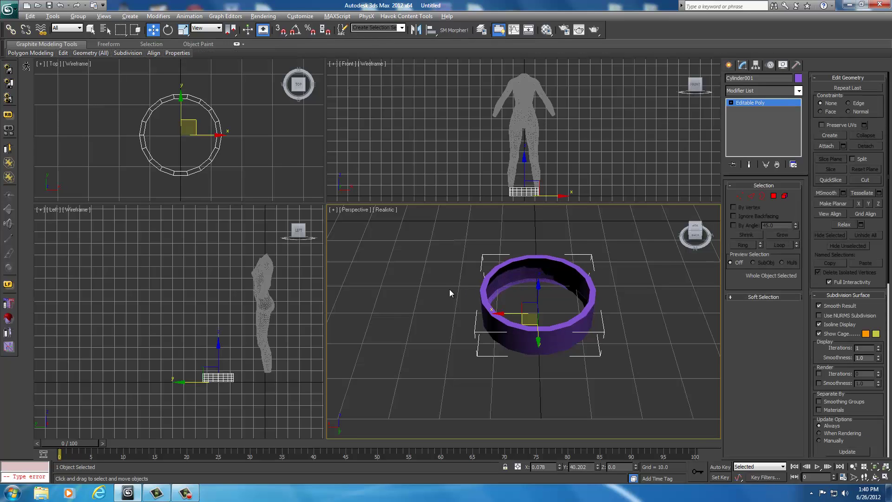
Step: In the maximised Perspective view, select the ring as an element and move it along Y to about 0.72, in line with the body
key(alt+w)
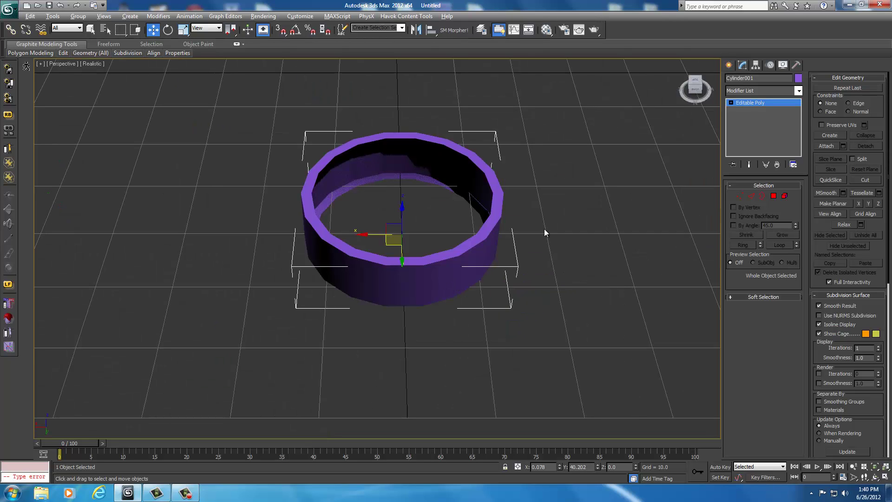
scroll(545, 233, down, 1)
middle_drag(542, 253, 537, 297)
scroll(538, 297, down, 4)
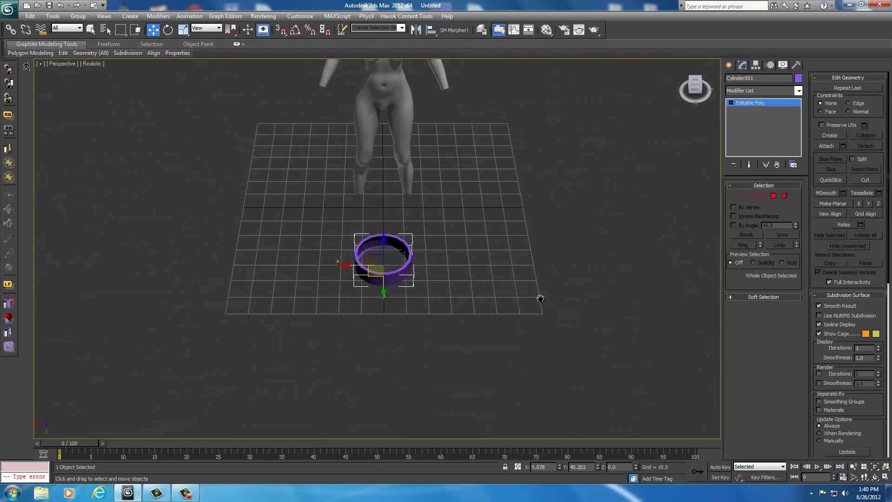
scroll(539, 298, up, 2)
middle_drag(537, 249, 519, 331)
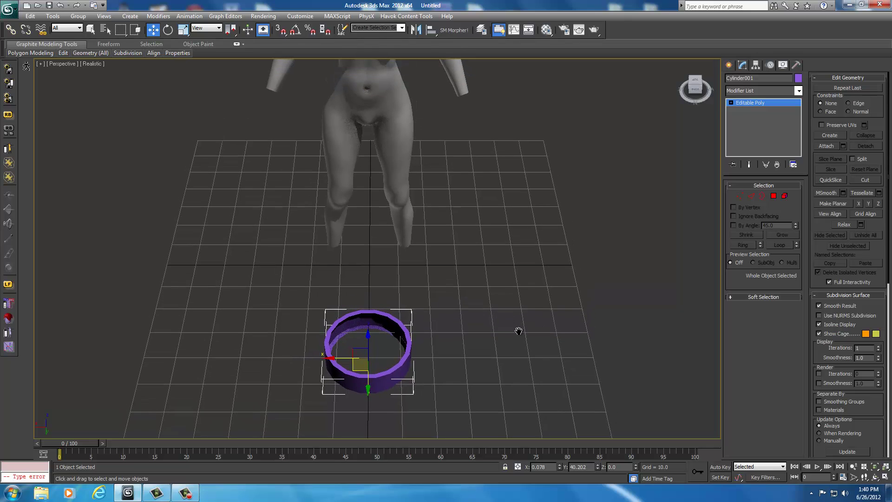
drag(696, 89, 646, 69)
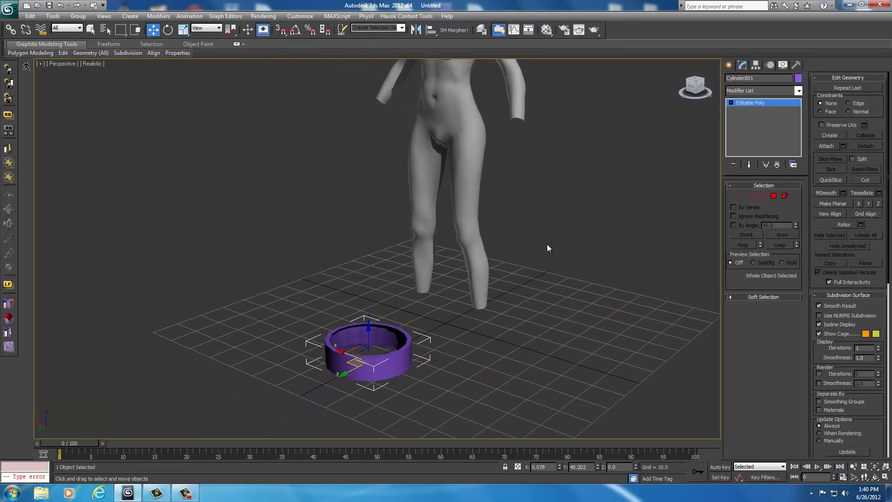
click(786, 197)
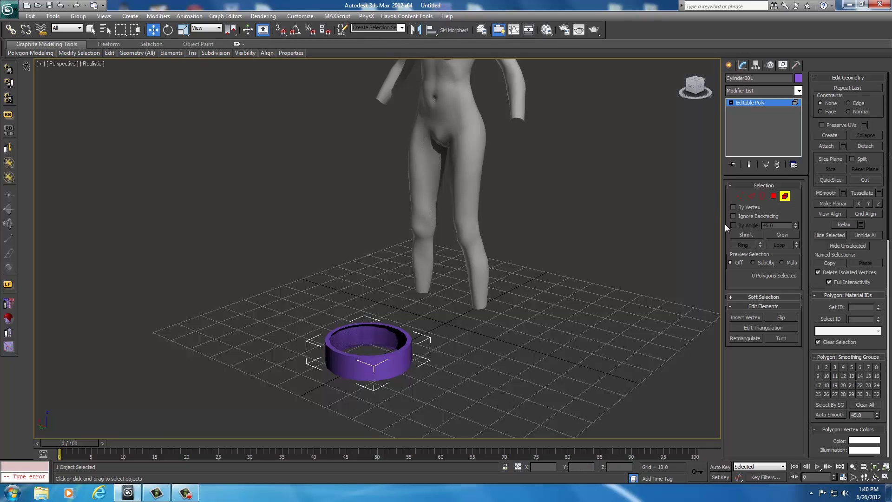
click(403, 354)
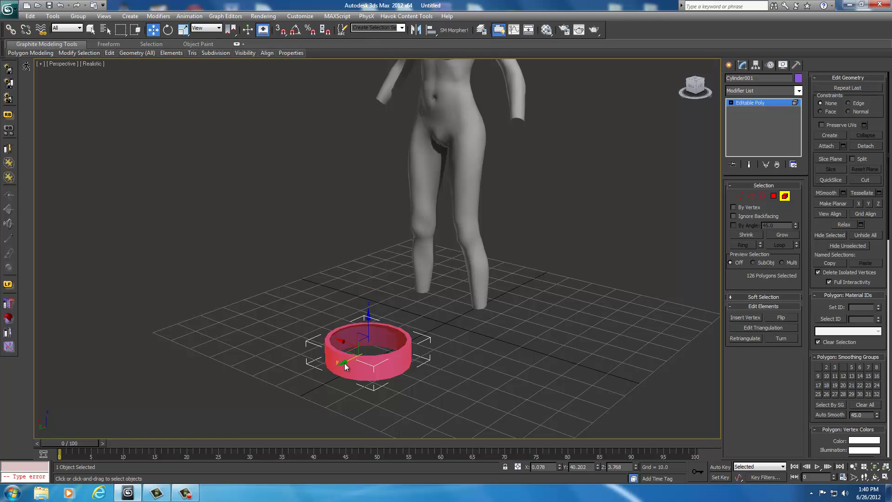
drag(347, 363, 422, 321)
Step: Raise the ring element along Z to about 92.5 so it surrounds the body's chest
drag(443, 285, 447, 100)
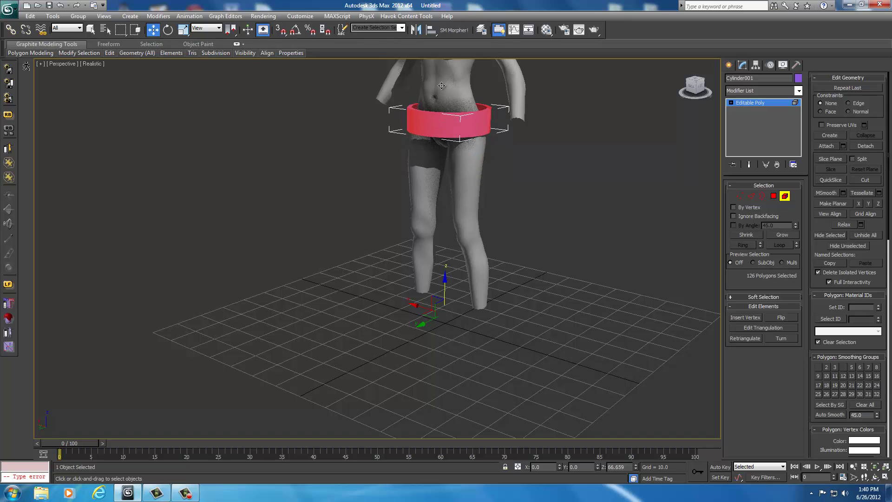
middle_drag(531, 149, 492, 311)
scroll(519, 269, up, 2)
middle_drag(519, 270, 507, 294)
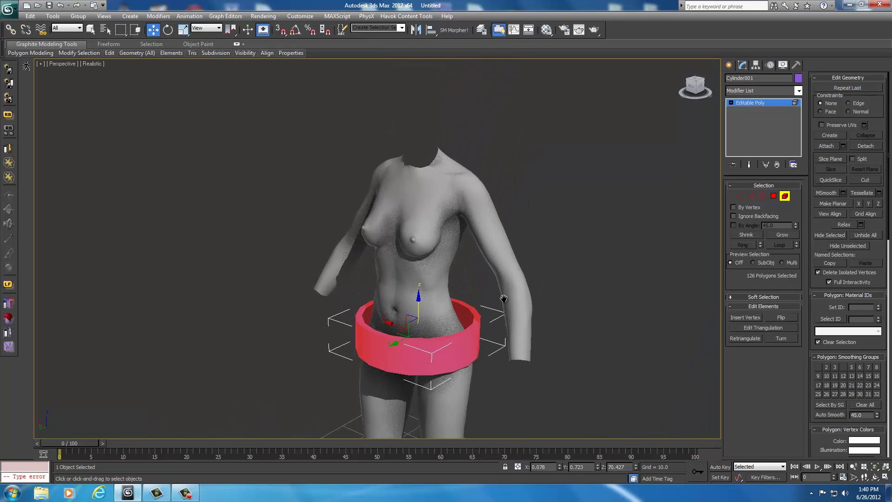
drag(417, 306, 467, 230)
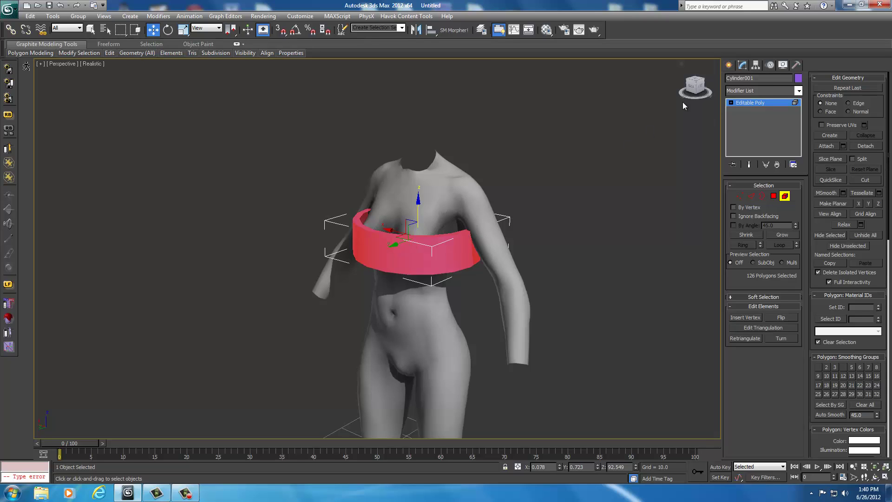
Step: Fine-tune the ring's position around the chest to about X -0.02, Y 2.6, Z 93.04, then leave the Element level and deselect it
drag(688, 90, 631, 127)
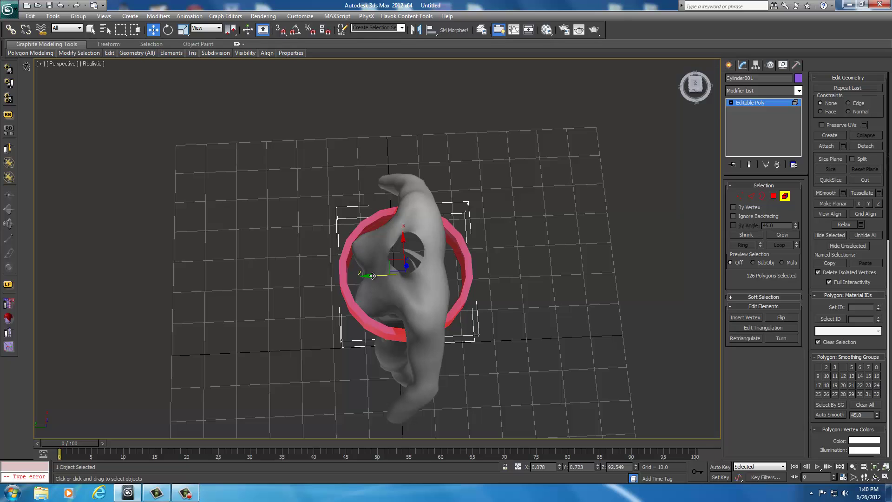
drag(373, 276, 356, 276)
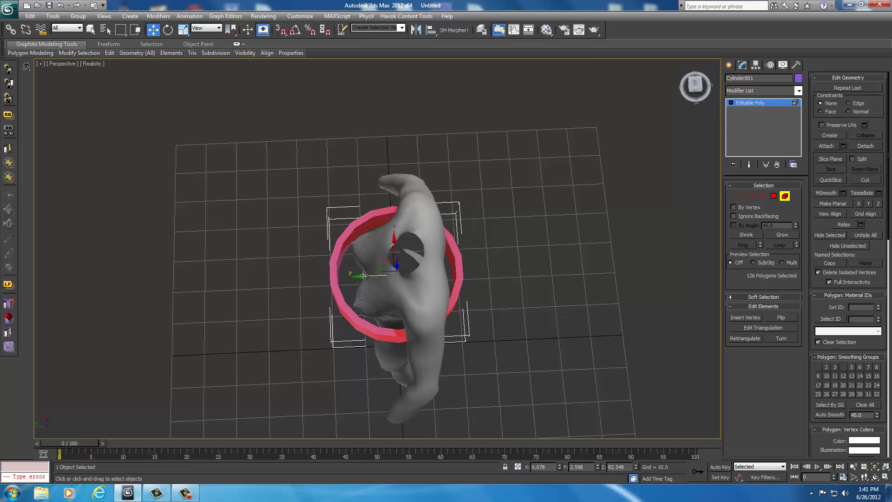
click(700, 90)
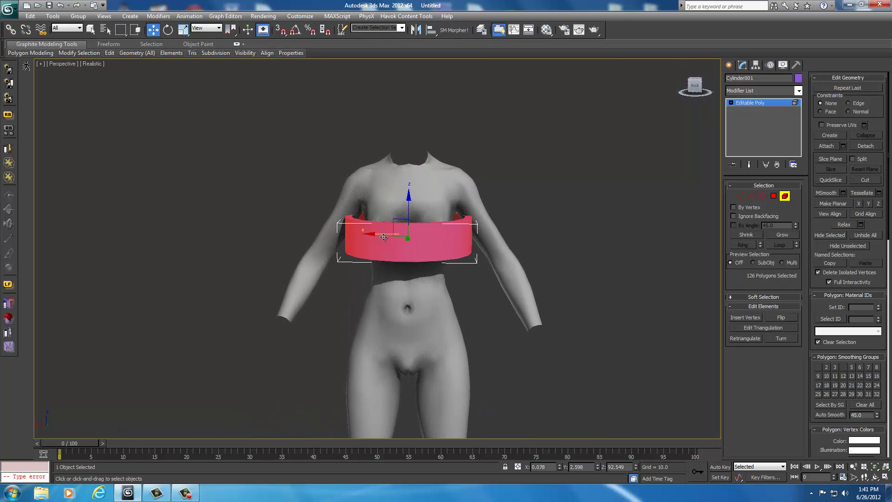
drag(375, 236, 378, 236)
drag(408, 211, 408, 208)
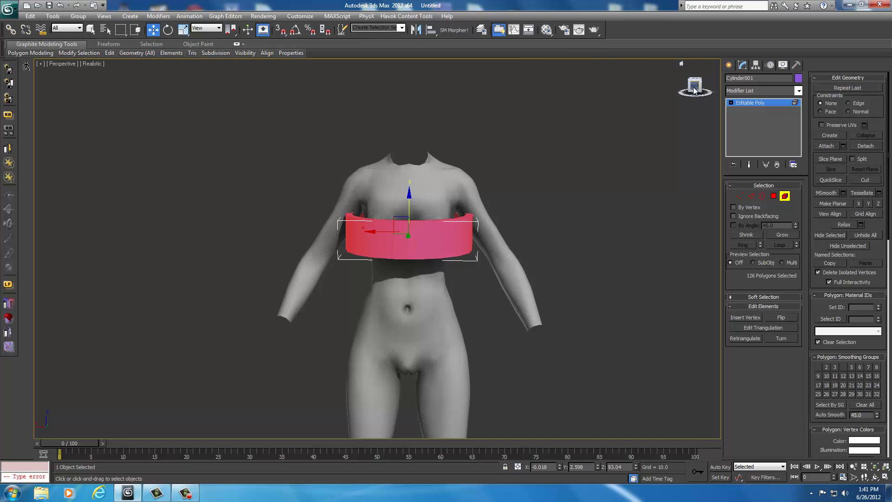
drag(692, 91, 631, 109)
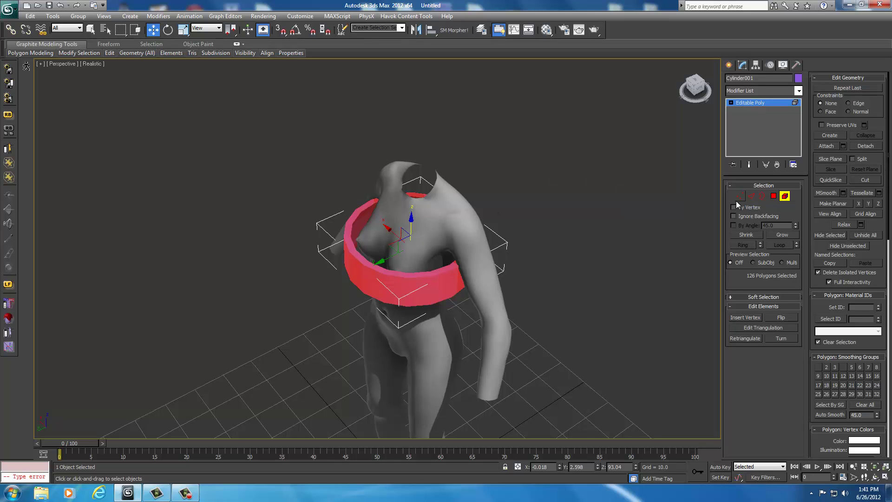
click(787, 197)
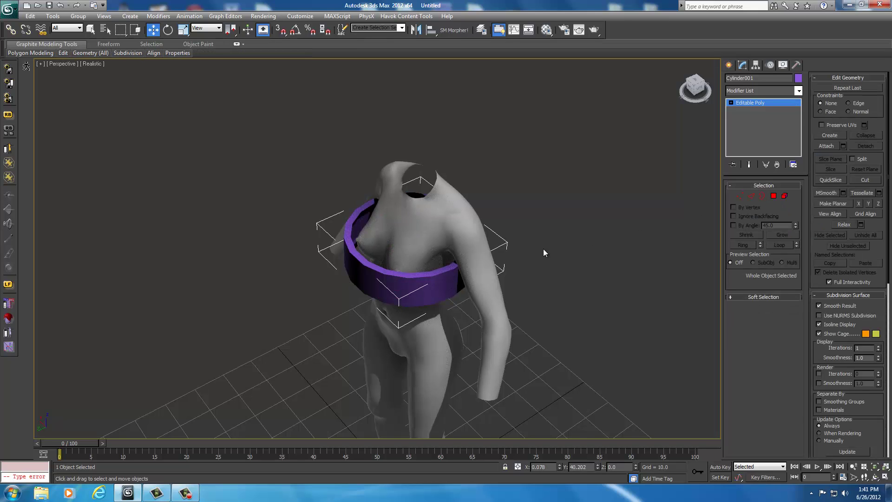
click(595, 245)
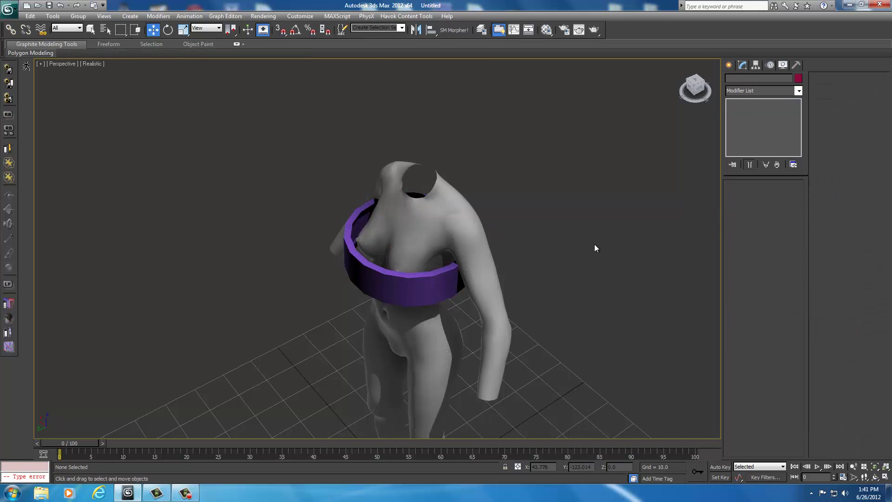
Step: Examine the ring's placement around the body in the Left, Top and Front views
key(alt+w)
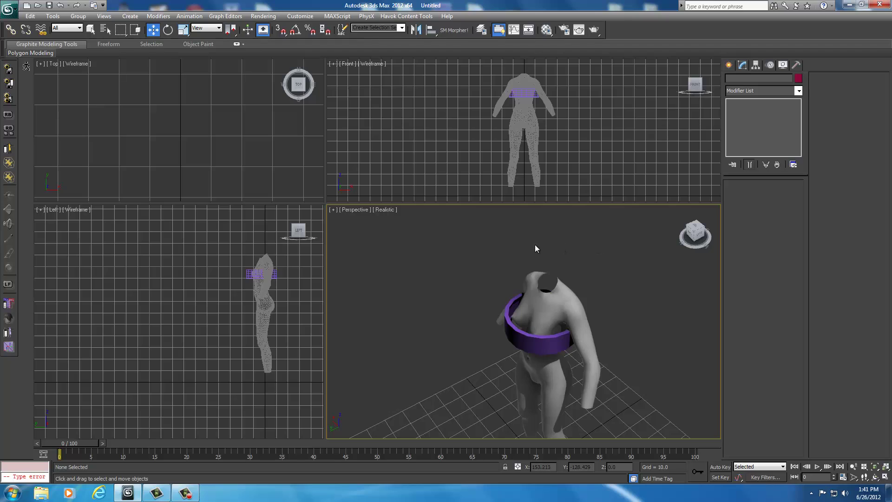
click(208, 272)
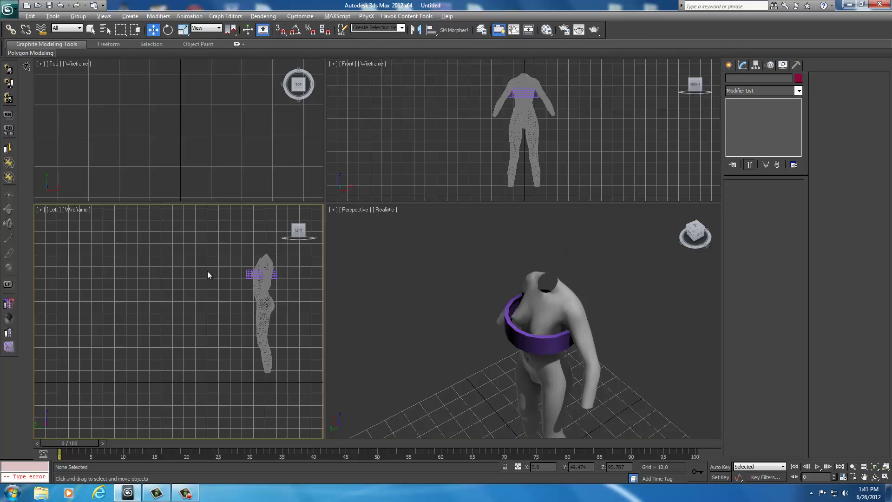
key(alt+w)
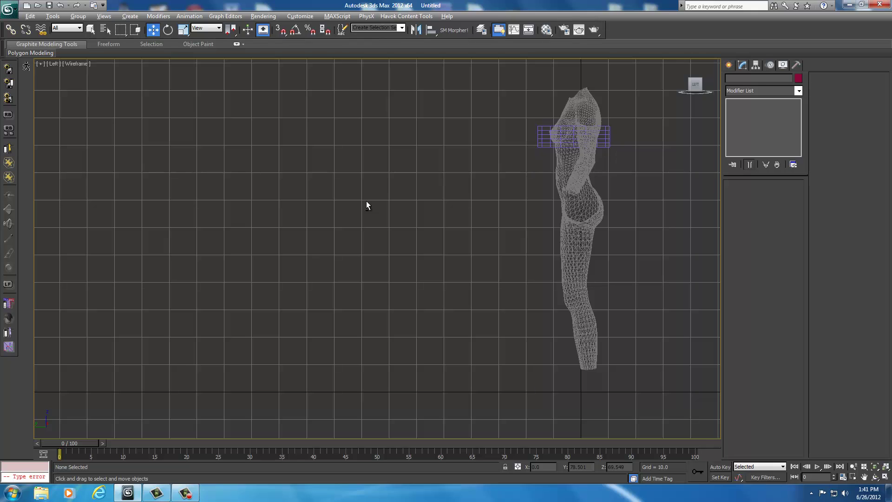
key(alt+w)
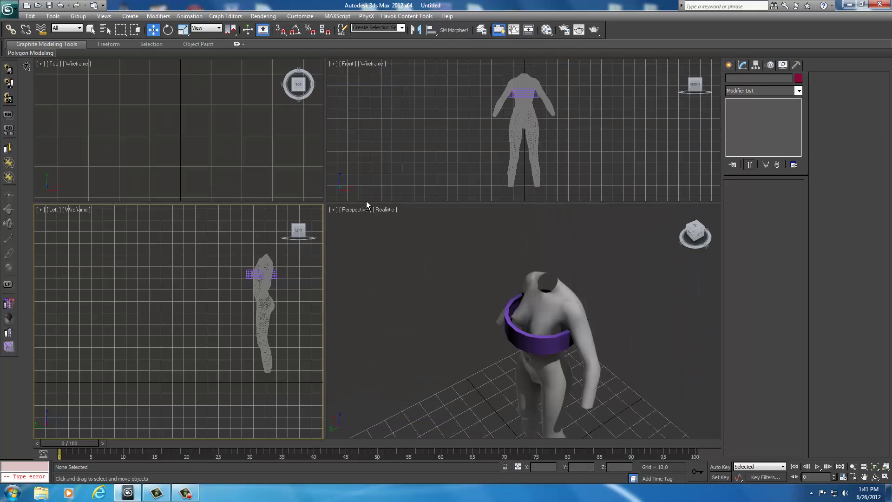
click(261, 174)
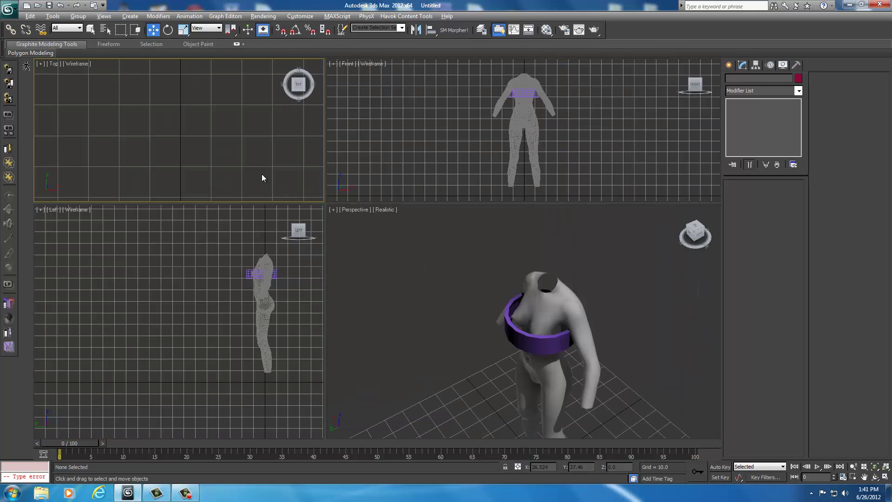
key(alt+w)
key(alt+w)
click(396, 167)
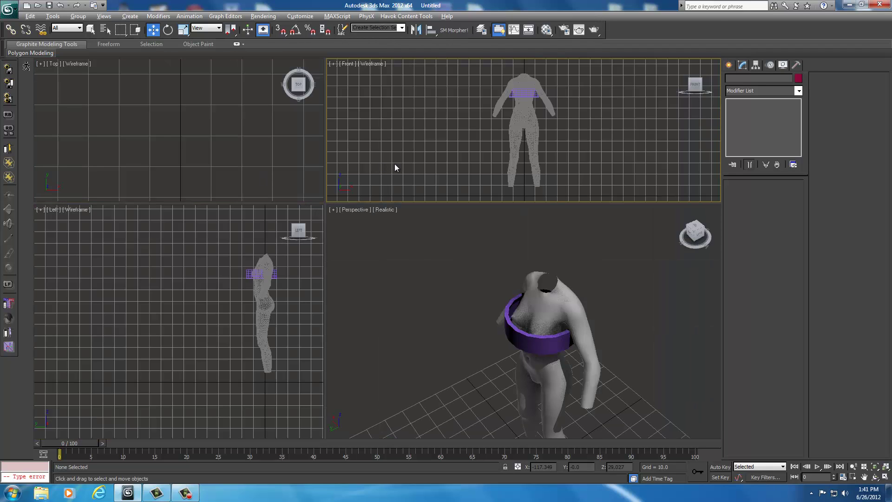
key(alt+w)
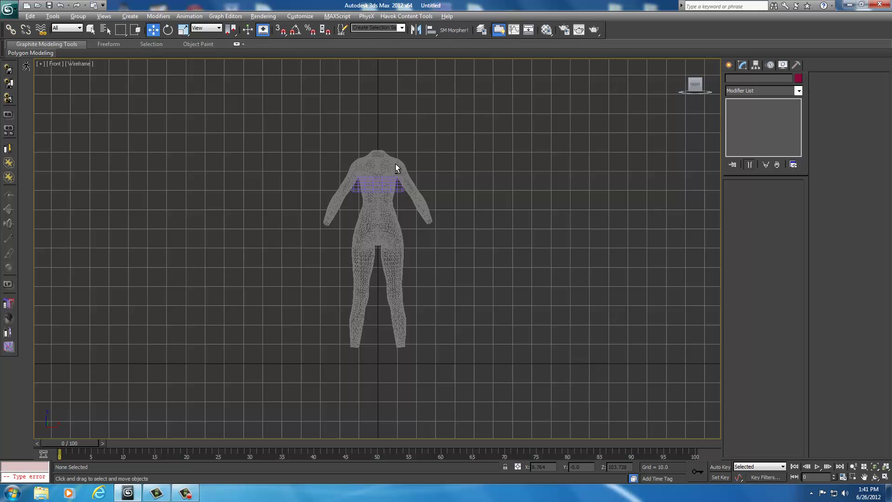
key(alt+w)
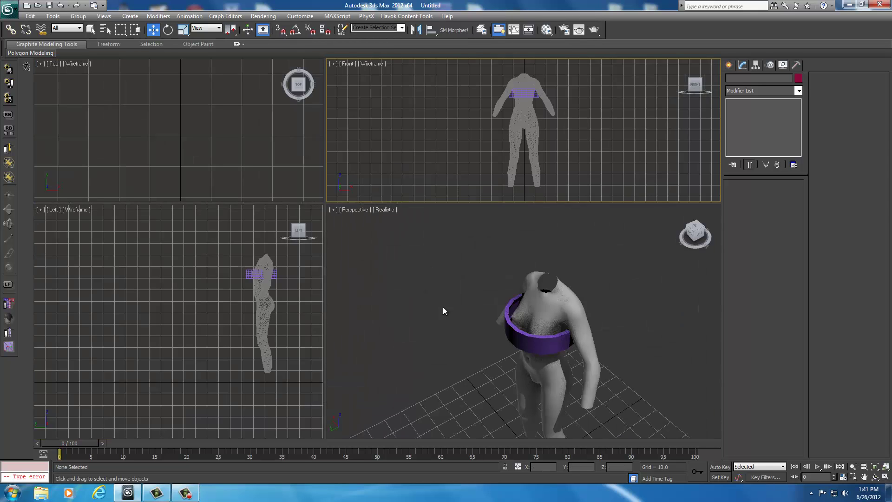
middle_drag(483, 369, 424, 360)
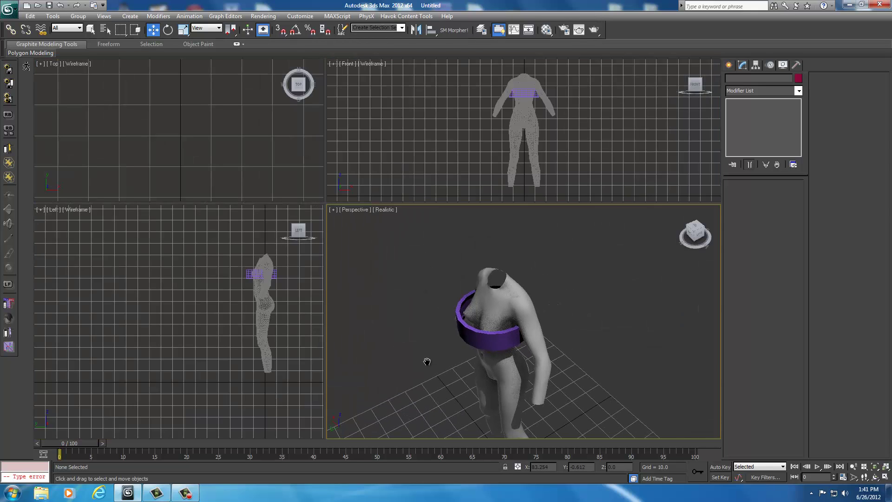
click(468, 332)
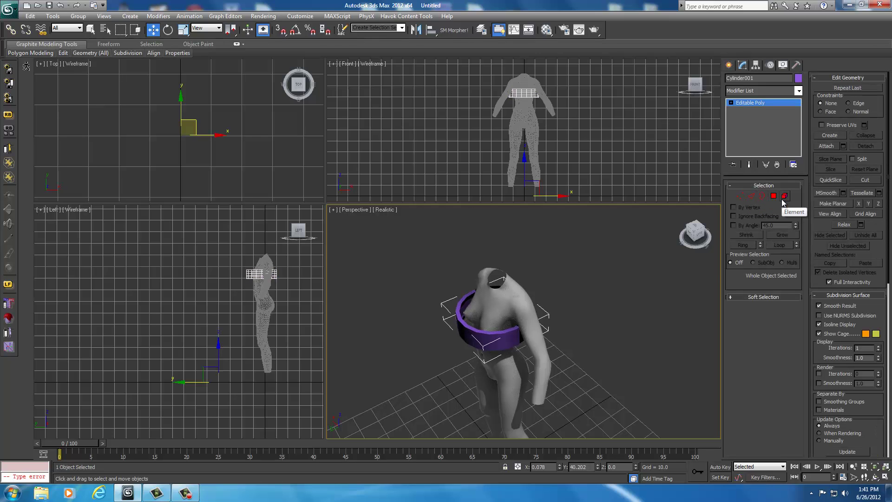
click(752, 199)
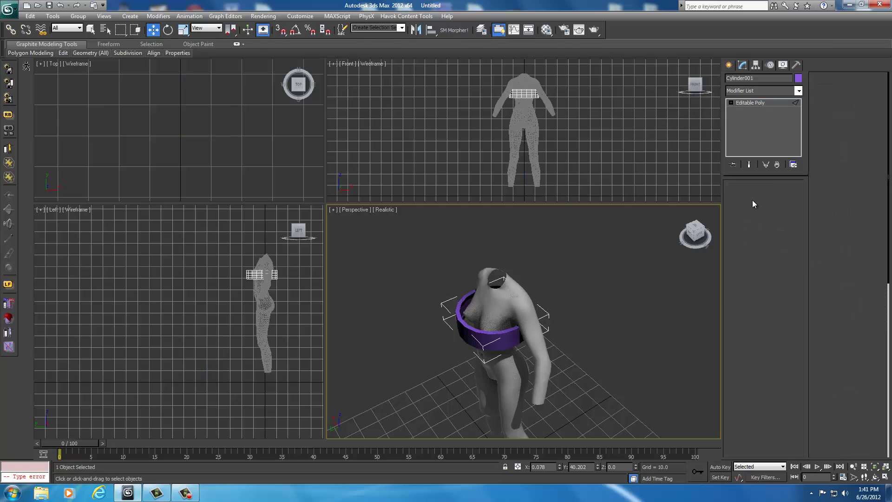
click(752, 198)
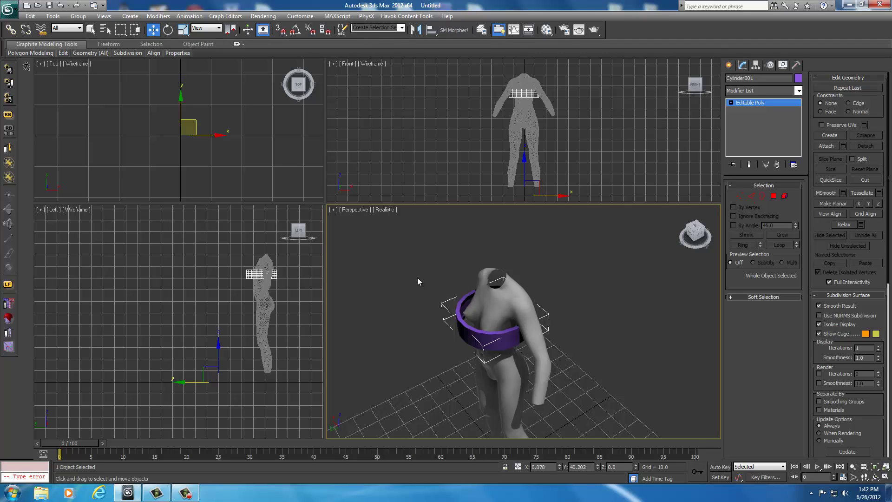
click(392, 276)
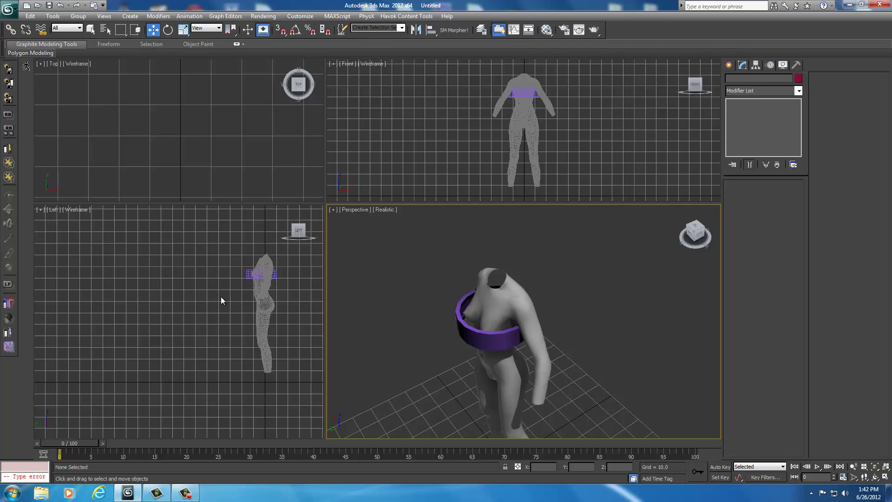
Step: Widen the Perspective viewport and frame the ring and chest closely in the Perspective and Left views
drag(325, 203, 284, 205)
scroll(345, 297, up, 4)
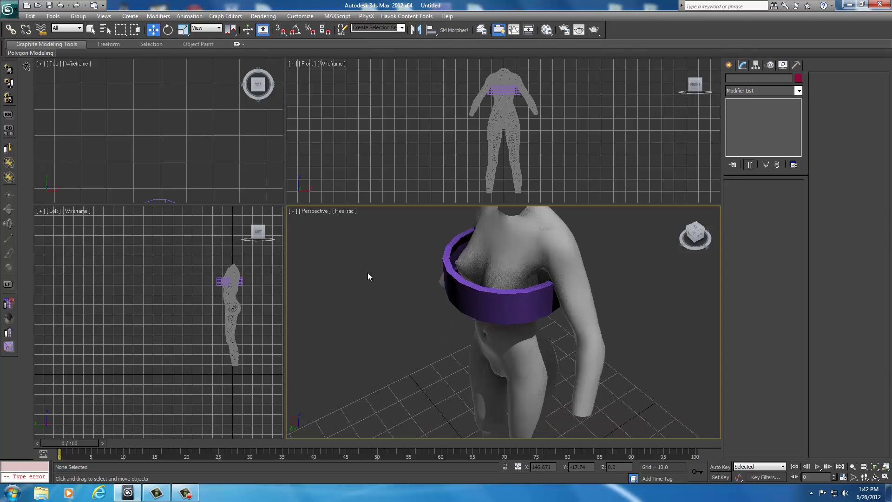
middle_drag(402, 278, 392, 309)
middle_drag(229, 308, 161, 333)
scroll(250, 318, up, 2)
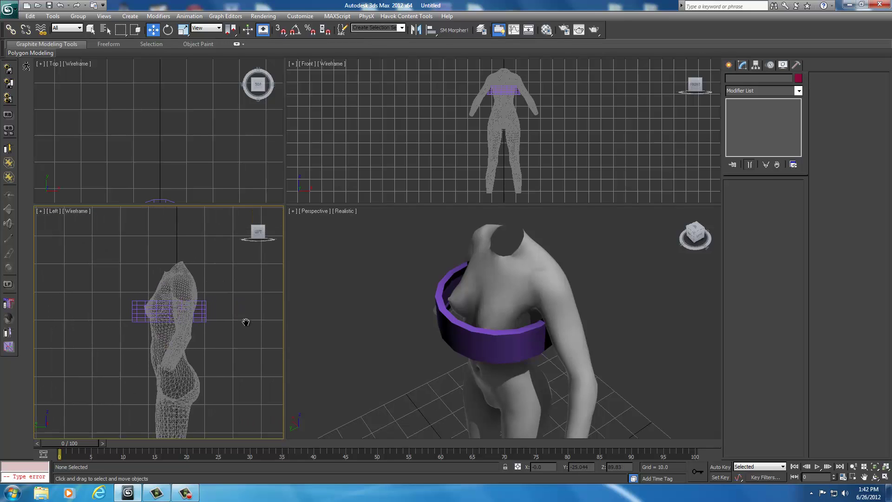
scroll(247, 321, up, 3)
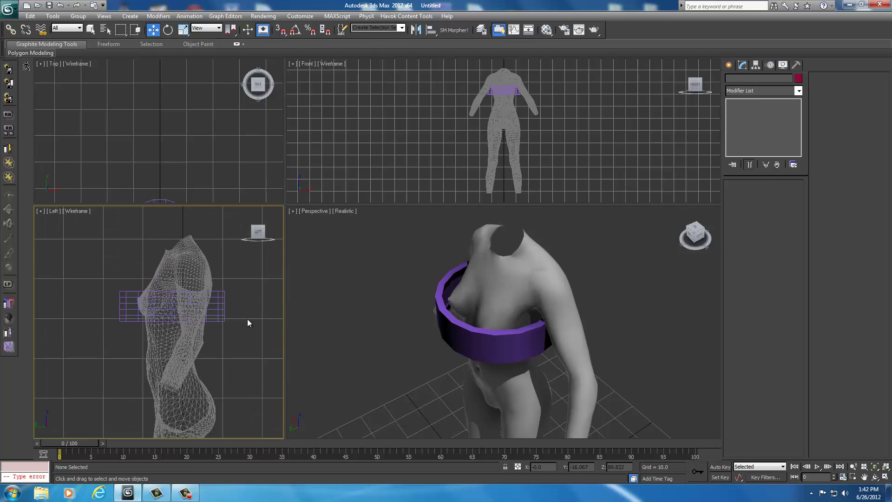
scroll(260, 309, up, 3)
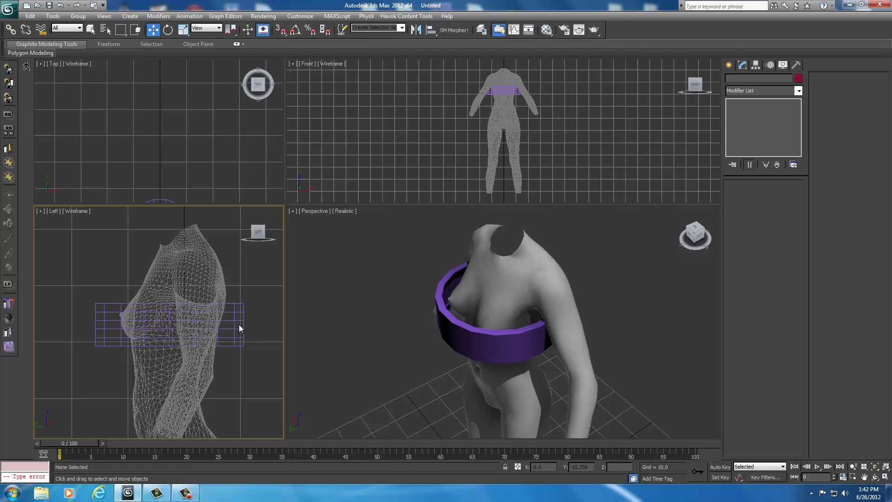
Step: Enter the ring's Vertex level and select the columns of vertices behind the body's back in the Left view
click(462, 330)
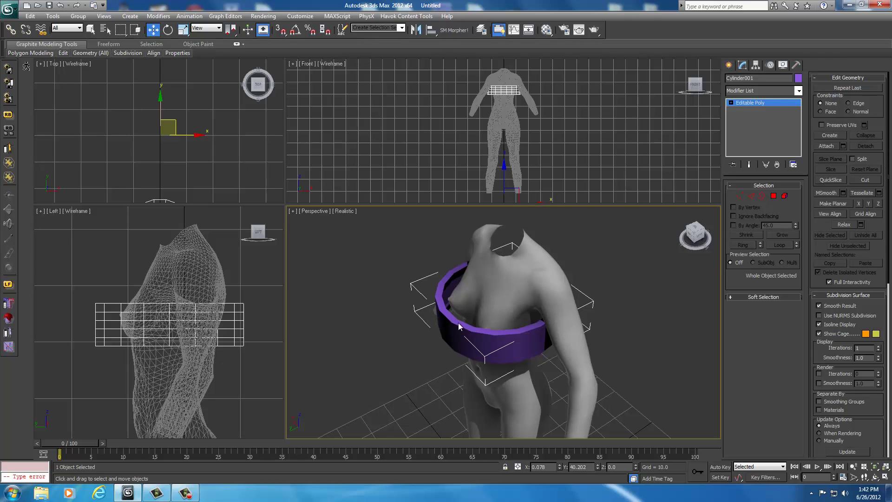
click(739, 195)
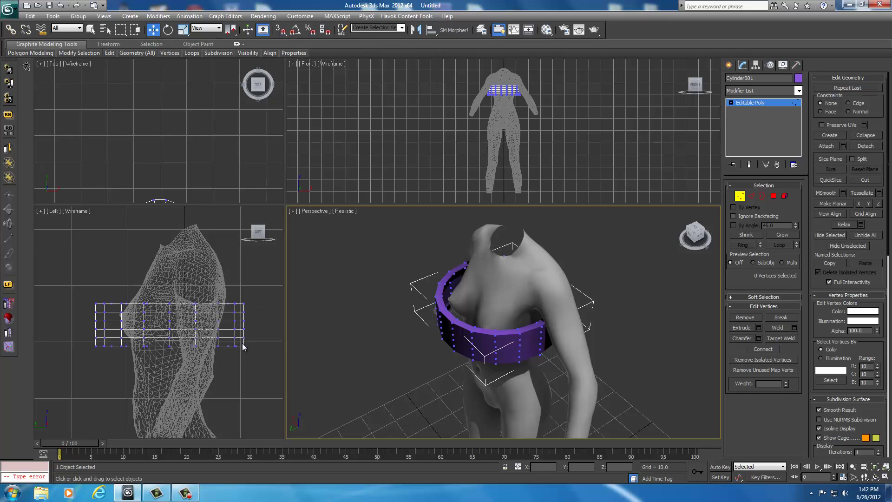
drag(259, 294, 230, 361)
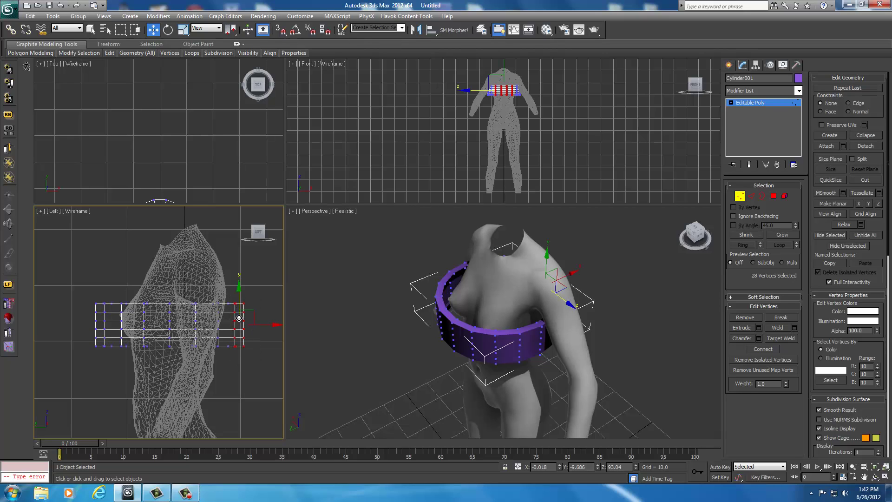
drag(259, 296, 233, 353)
drag(229, 349, 231, 364)
drag(700, 236, 639, 227)
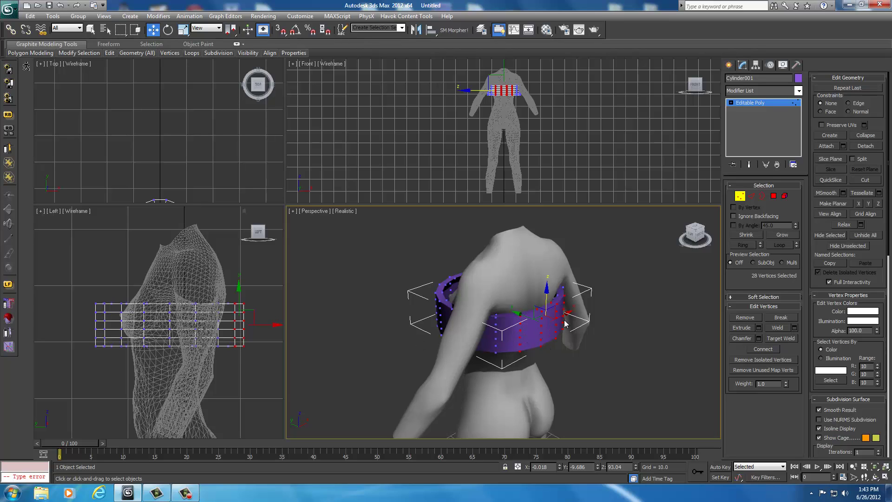
click(268, 298)
drag(266, 295, 233, 366)
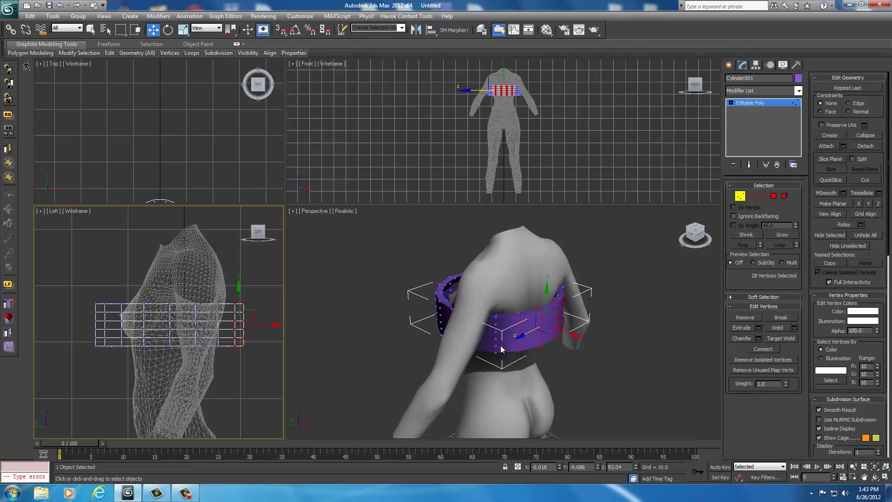
Step: Turn on soft selection for the ring's back vertices and set its falloff to 15
right_click(577, 338)
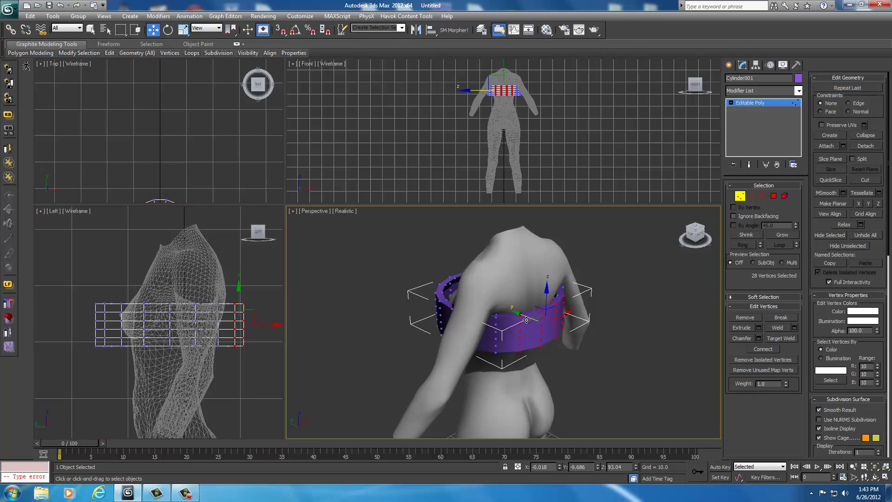
drag(525, 318, 541, 361)
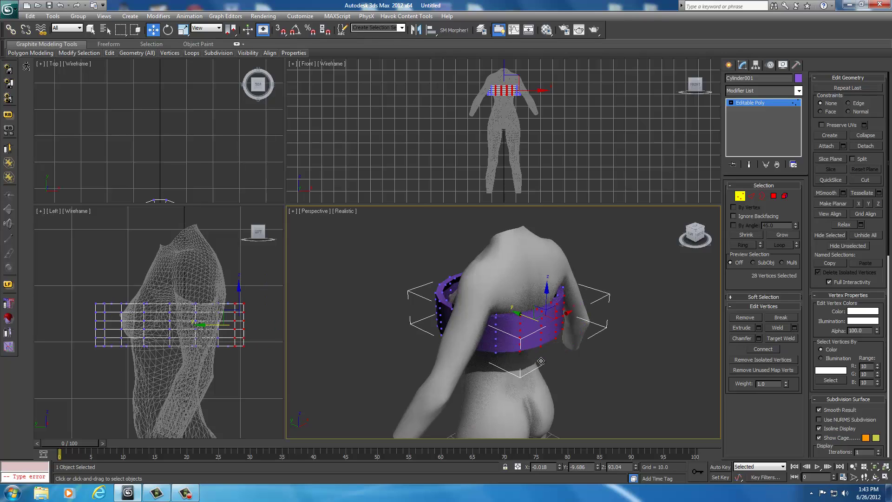
click(734, 297)
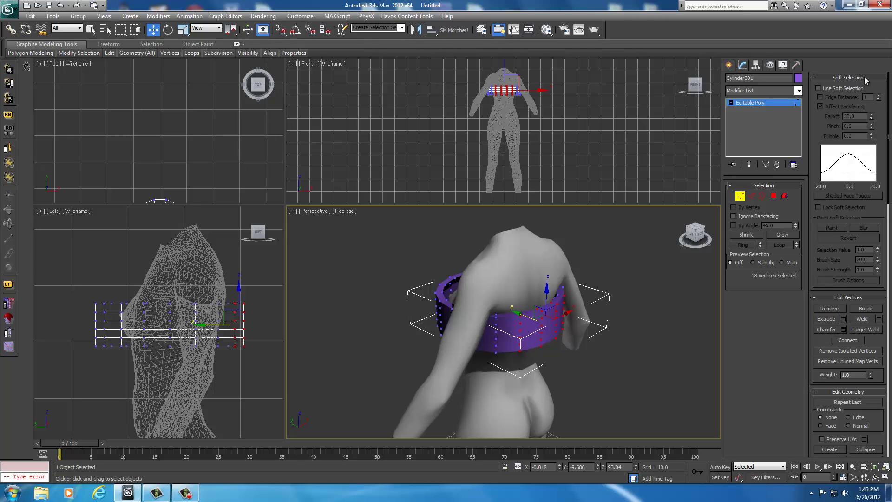
click(818, 88)
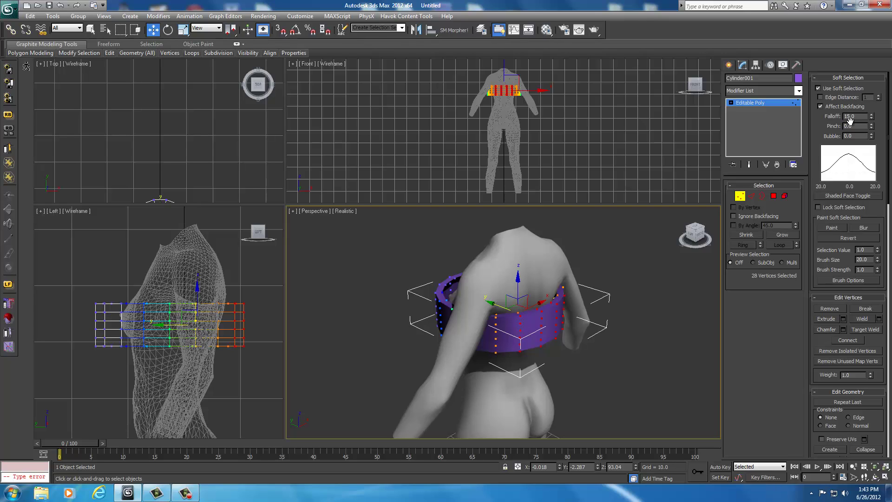
click(854, 126)
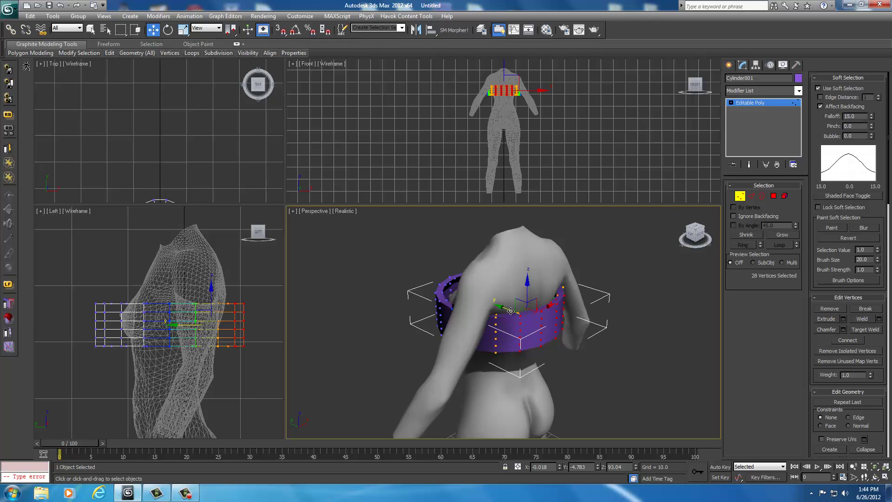
Step: Move the soft-selected back vertices in toward the body to Y about -3.14 in the Left view, then deselect them
right_click(257, 333)
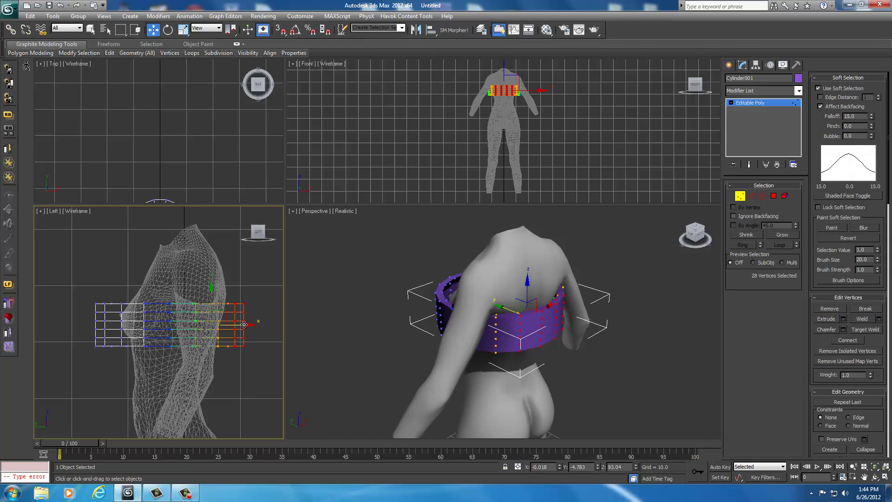
drag(244, 324, 234, 325)
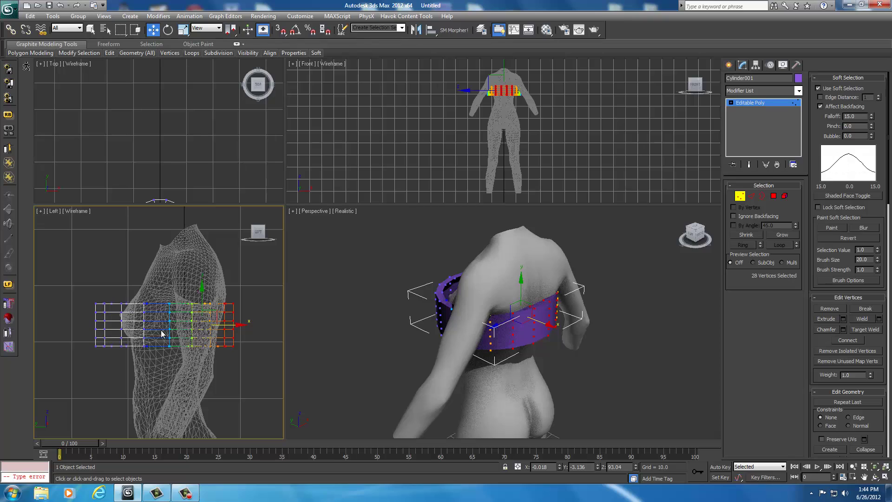
click(76, 310)
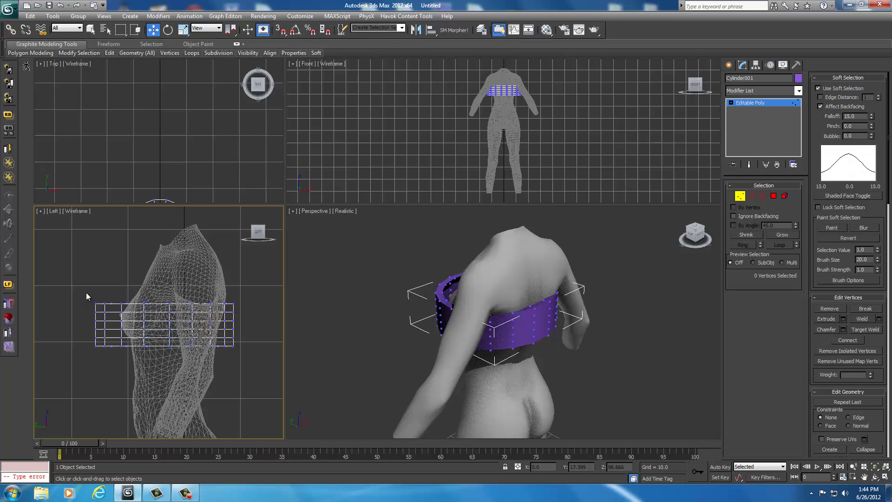
Step: Select the ring's front columns of vertices and move them in toward the chest to Y about 7.31
drag(86, 292, 112, 362)
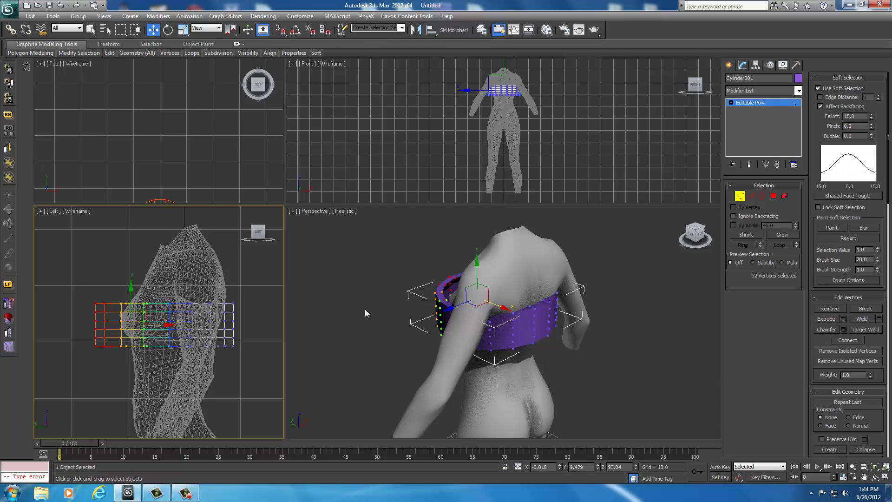
right_click(405, 305)
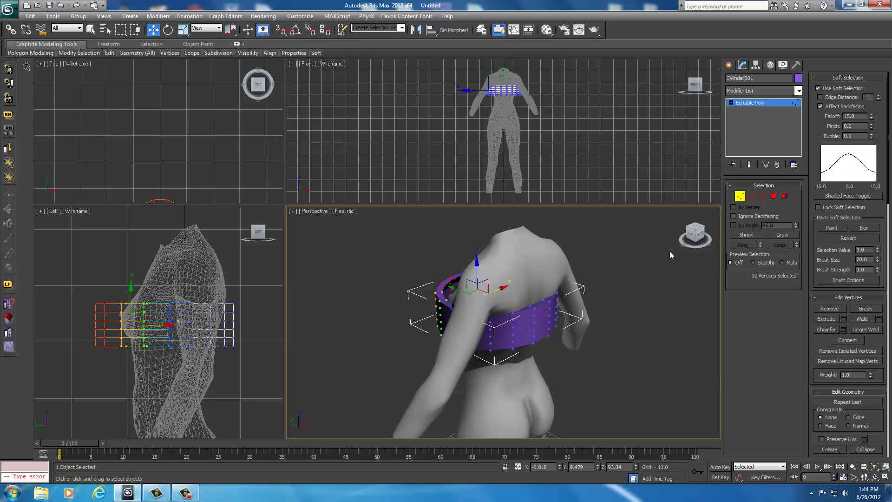
alt+middle_drag(670, 255, 330, 235)
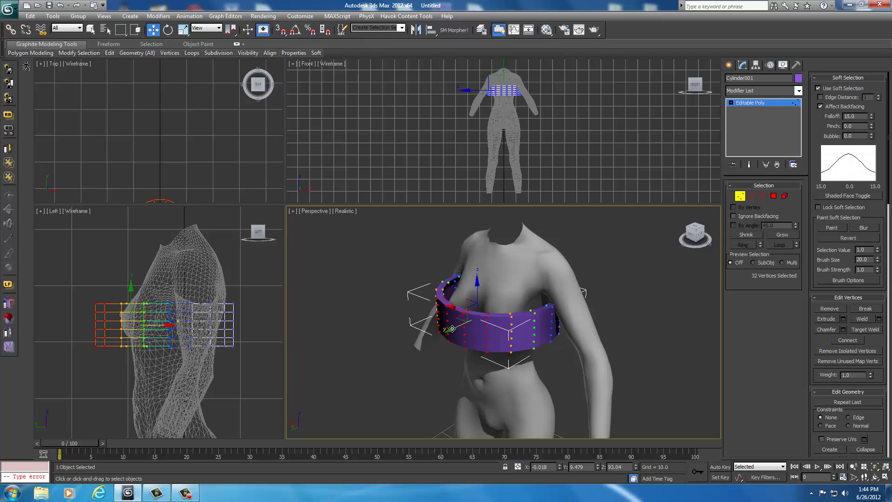
drag(452, 329, 481, 336)
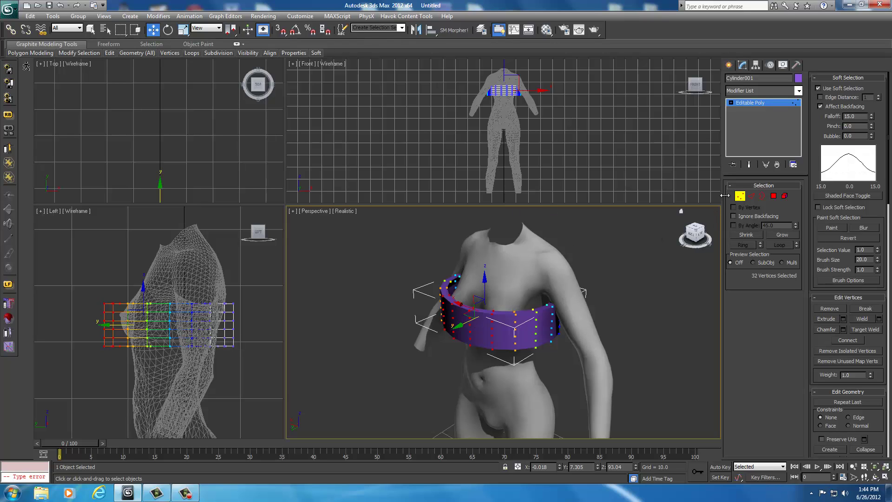
Step: Select all of the ring's vertices in a close-up of the Front view
click(694, 234)
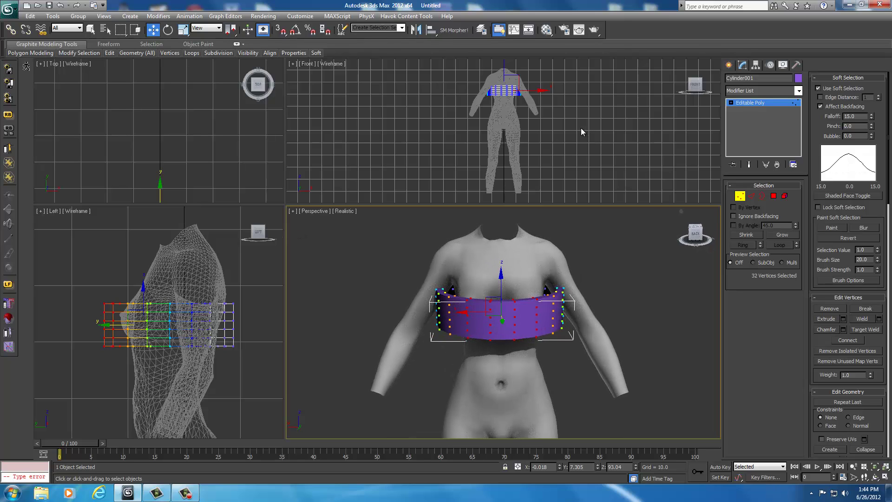
middle_drag(581, 128, 579, 172)
scroll(578, 173, up, 6)
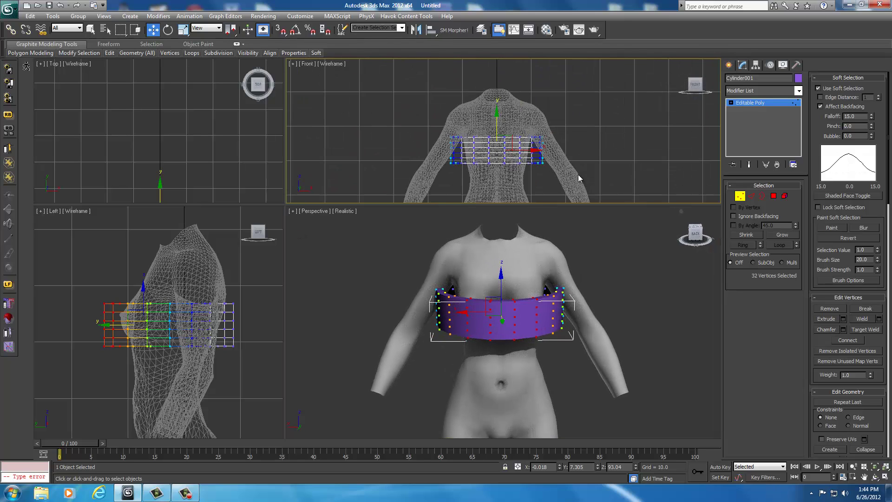
drag(578, 127, 481, 190)
drag(423, 193, 404, 194)
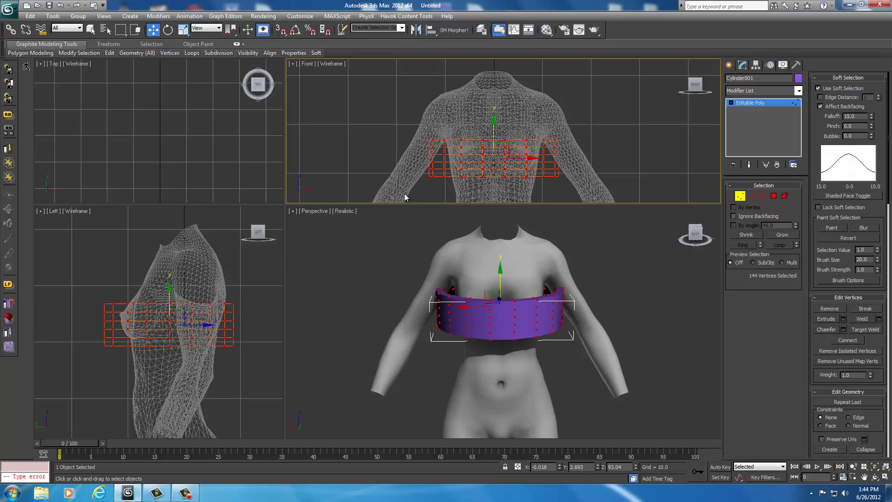
Step: Scale the ring's vertices narrower along X so its sides sit closer to the torso
right_click(480, 163)
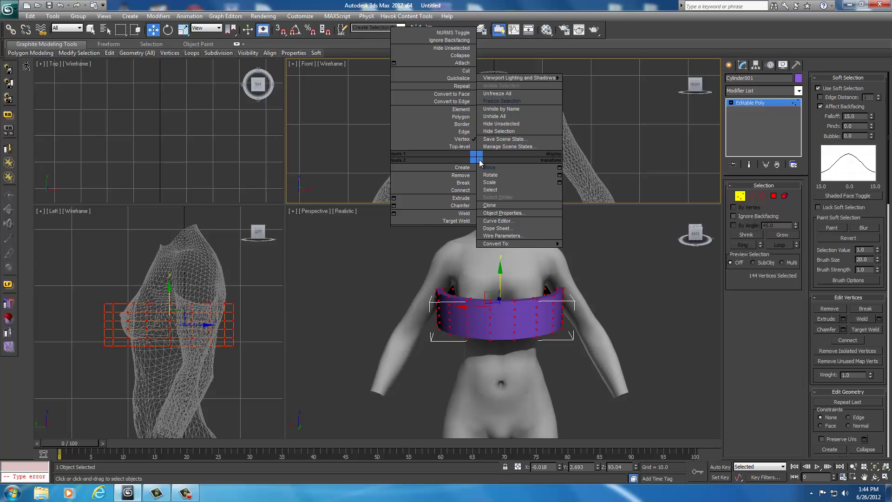
click(491, 182)
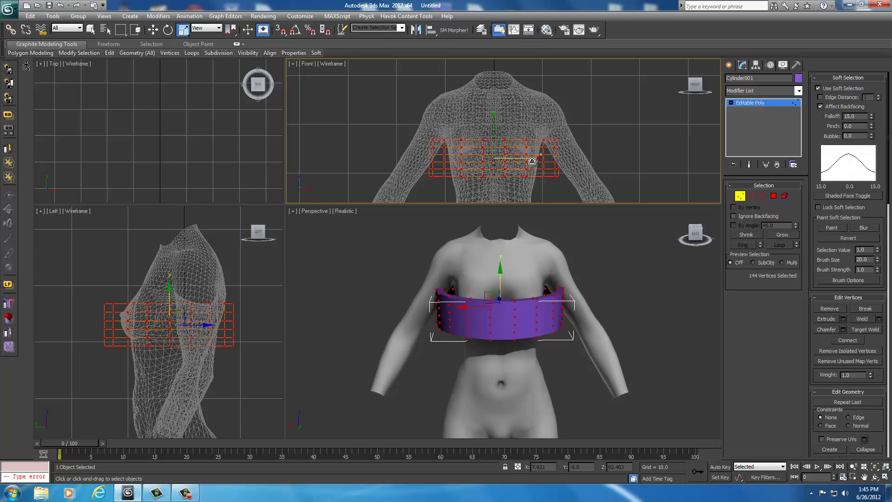
drag(532, 161, 523, 165)
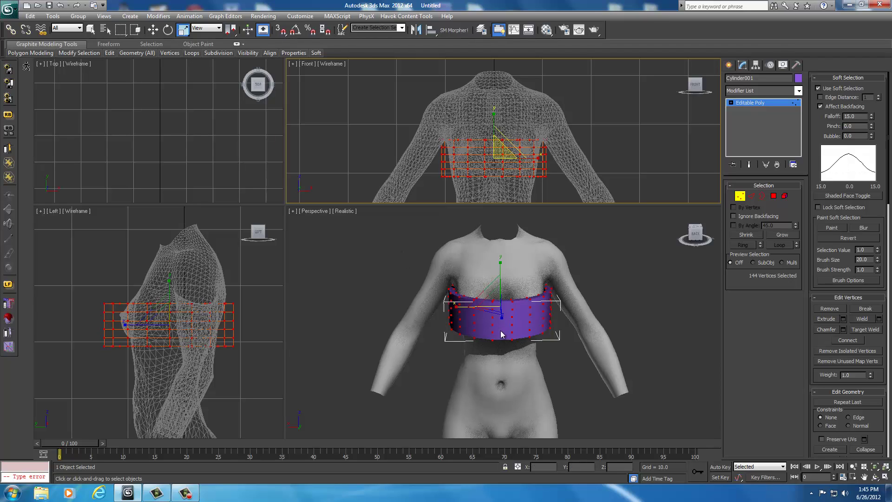
Step: Rotate all of the ring's vertices slightly about the vertical axis so a vertex column lines up with the middle of the chest
click(695, 237)
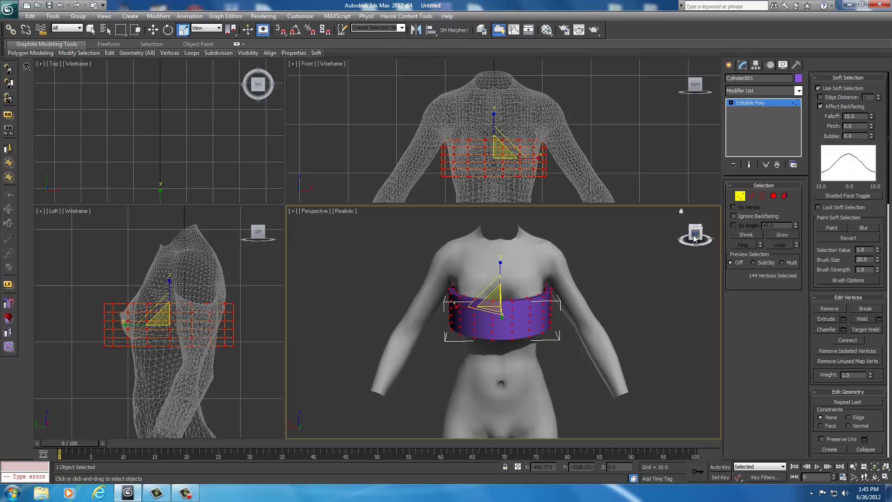
drag(694, 238, 693, 247)
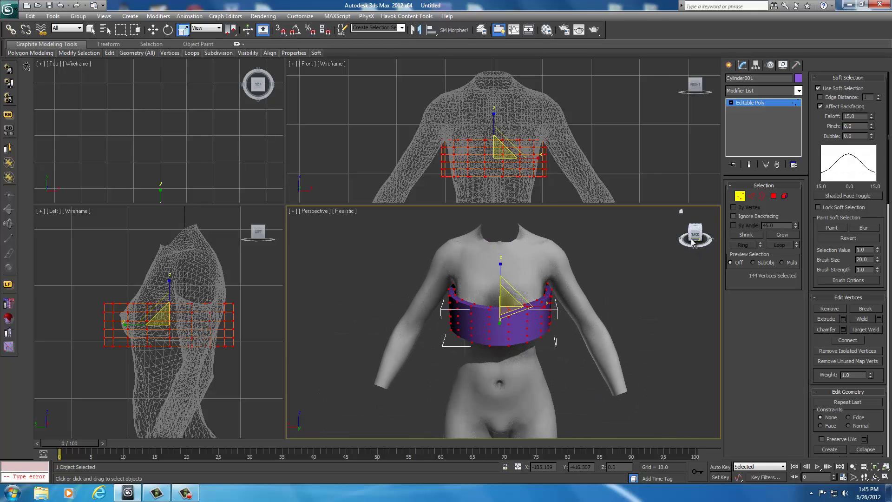
right_click(520, 322)
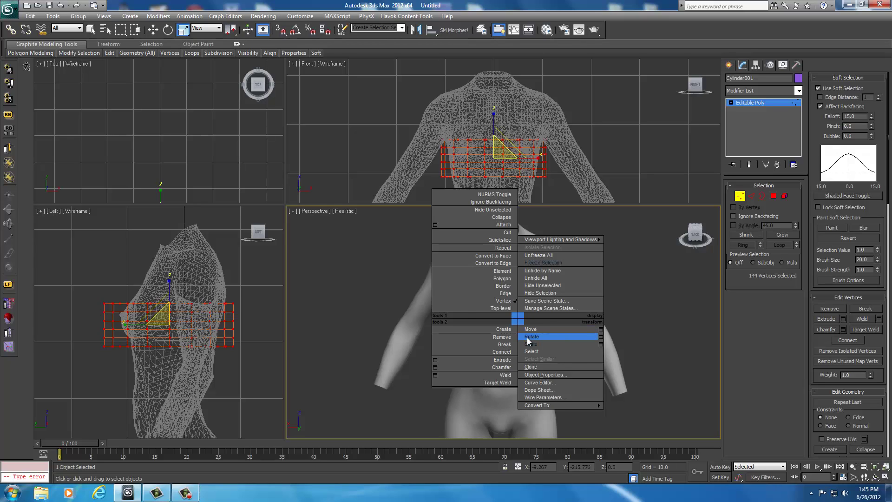
click(530, 336)
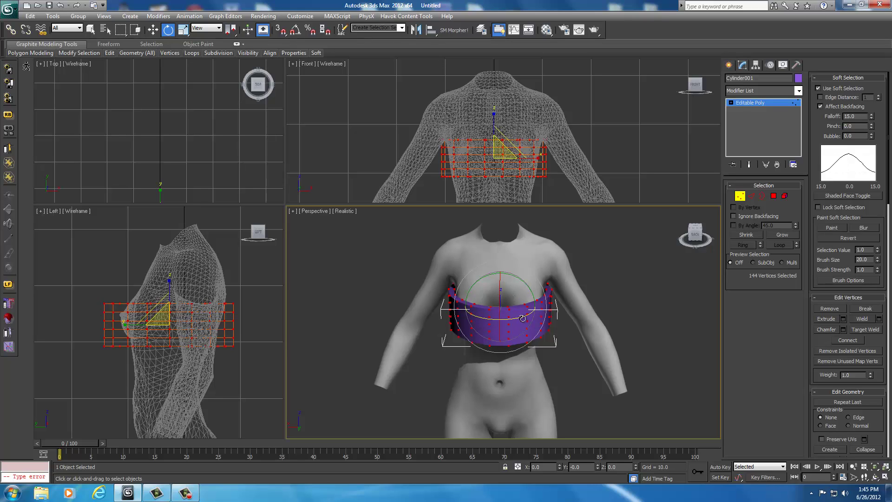
mouse_move(695, 235)
mouse_down()
mouse_move(653, 234)
mouse_move(689, 235)
mouse_up()
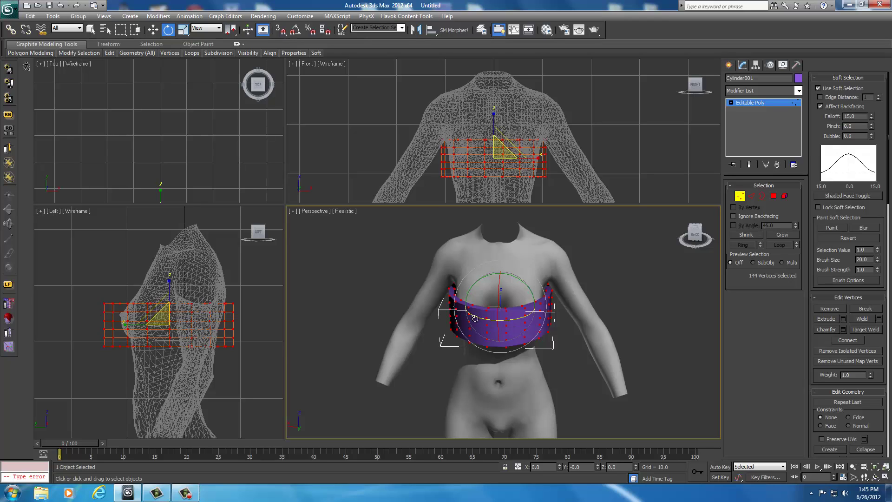
drag(481, 320, 493, 322)
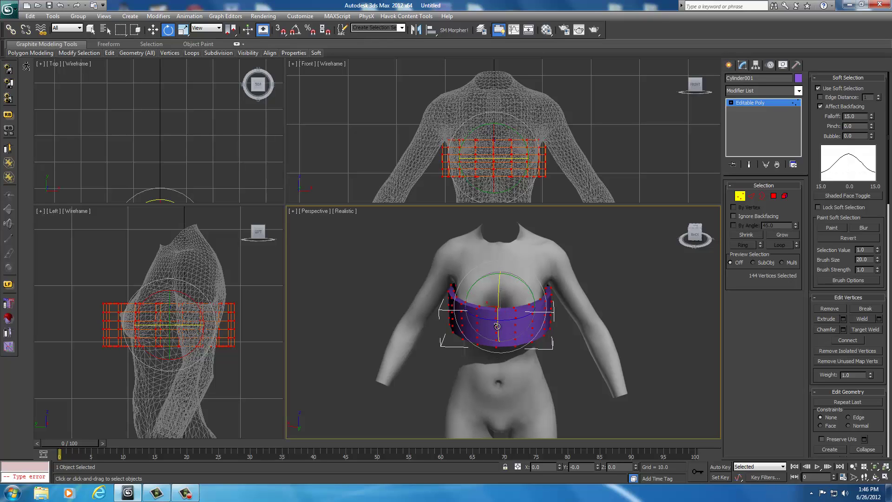
drag(694, 238, 695, 245)
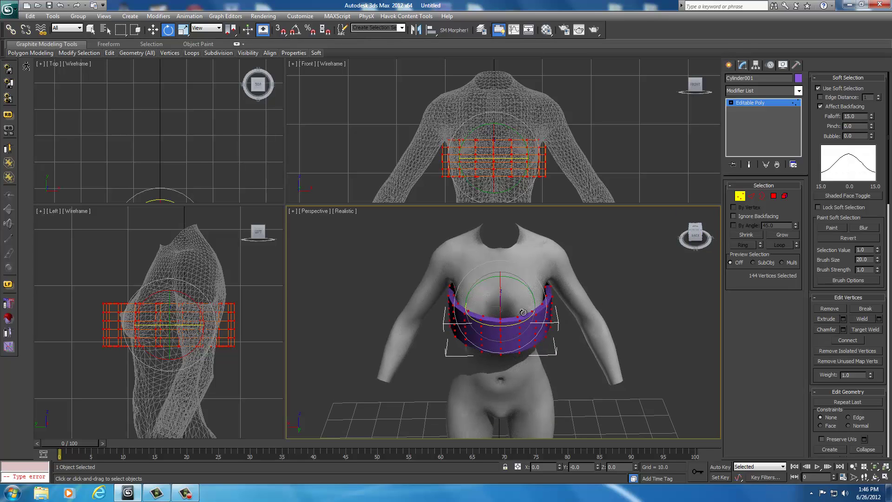
Step: Select the middle vertex at the front of the ring with the Move tool and set the soft selection falloff to 10
right_click(501, 338)
click(503, 347)
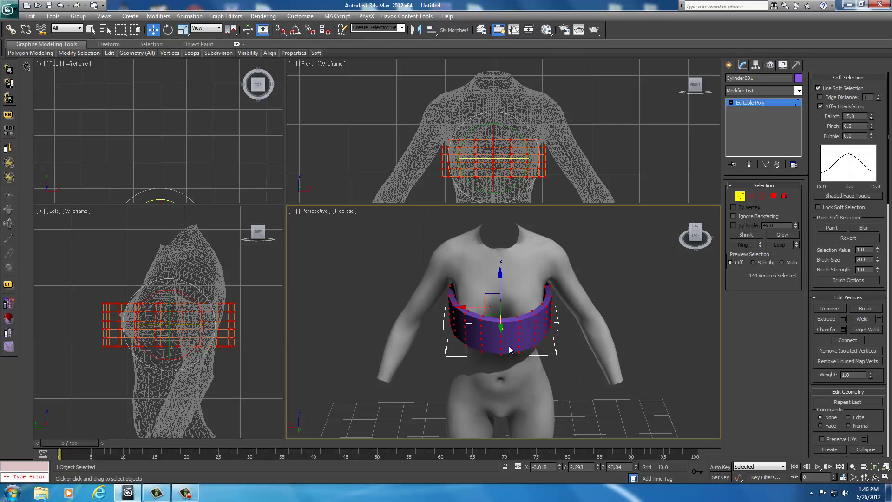
click(500, 336)
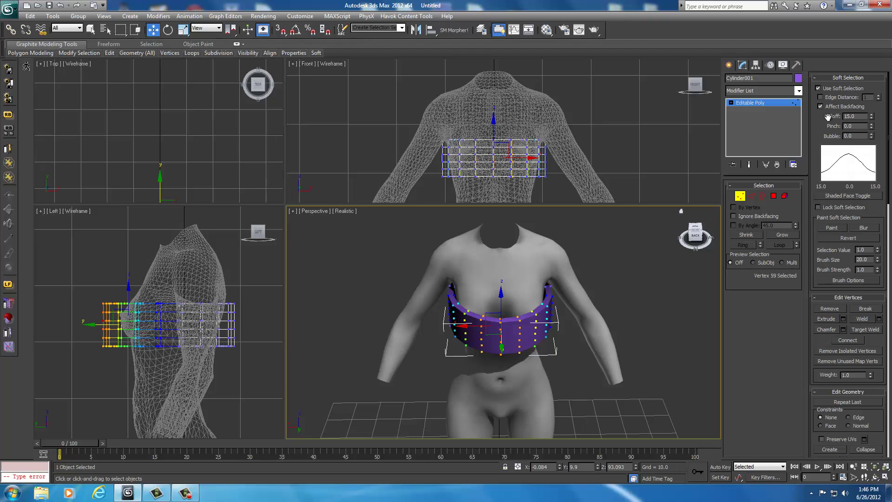
click(851, 117)
click(860, 126)
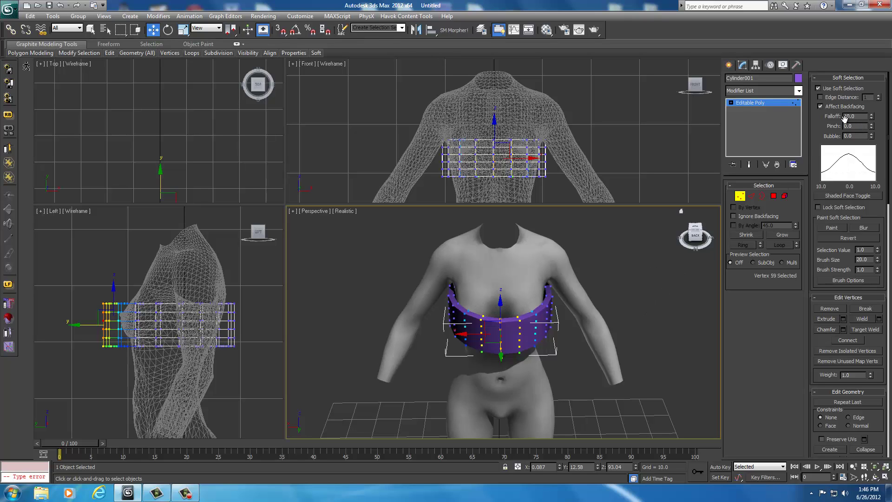
Step: Try to move the front middle vertex in toward the chest along Y
alt+middle_drag(662, 280, 650, 319)
scroll(650, 320, up, 3)
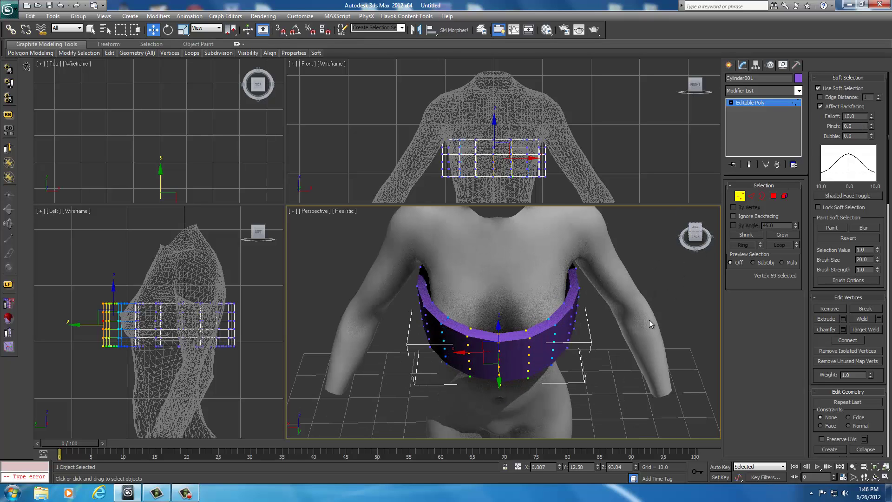
click(695, 239)
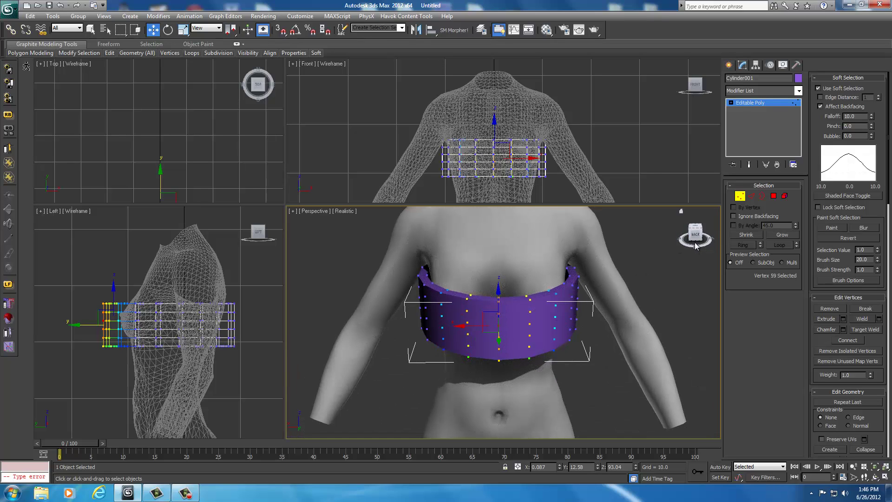
drag(694, 237, 694, 251)
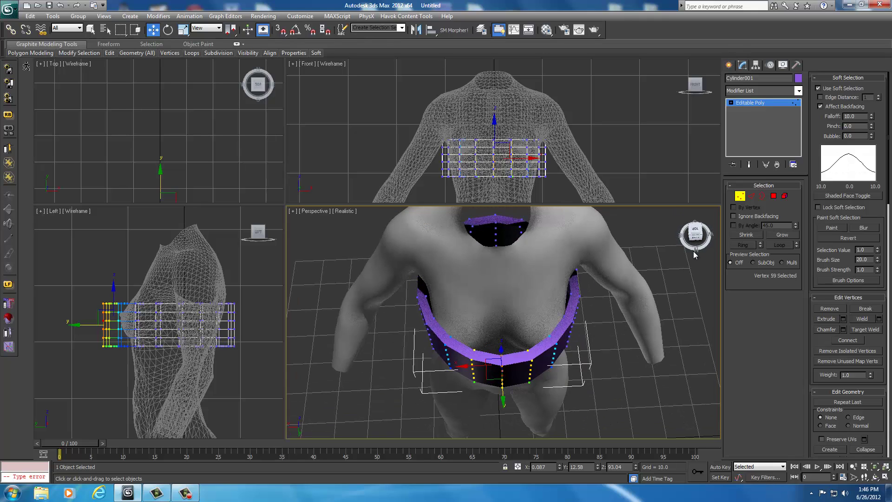
drag(504, 396, 503, 376)
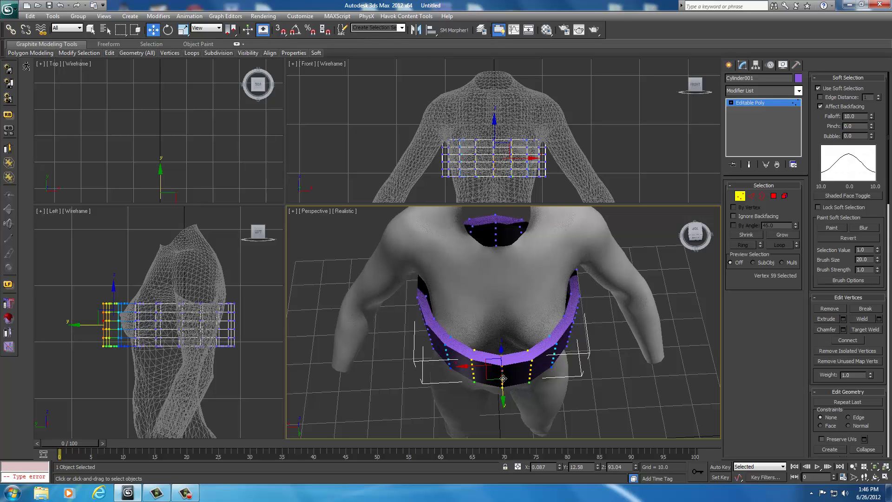
Step: Select vertices of the ring's front middle column and move them in between the breasts to Y about 9.37
click(696, 228)
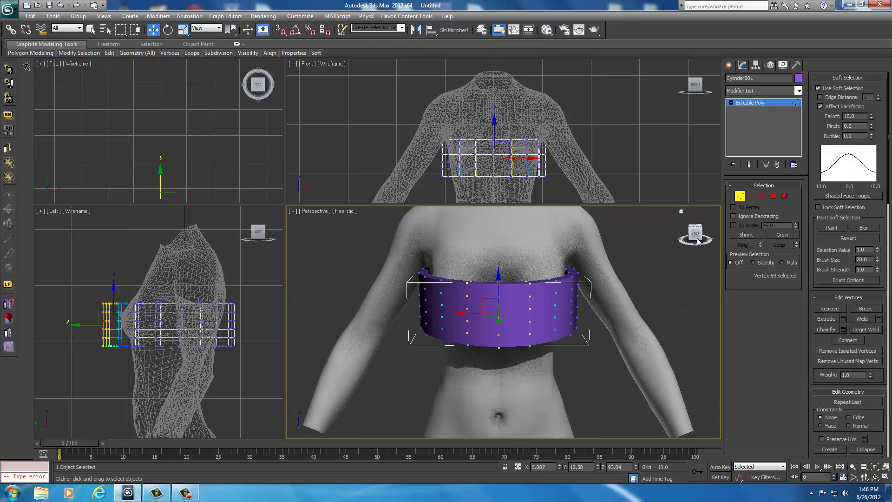
click(499, 283)
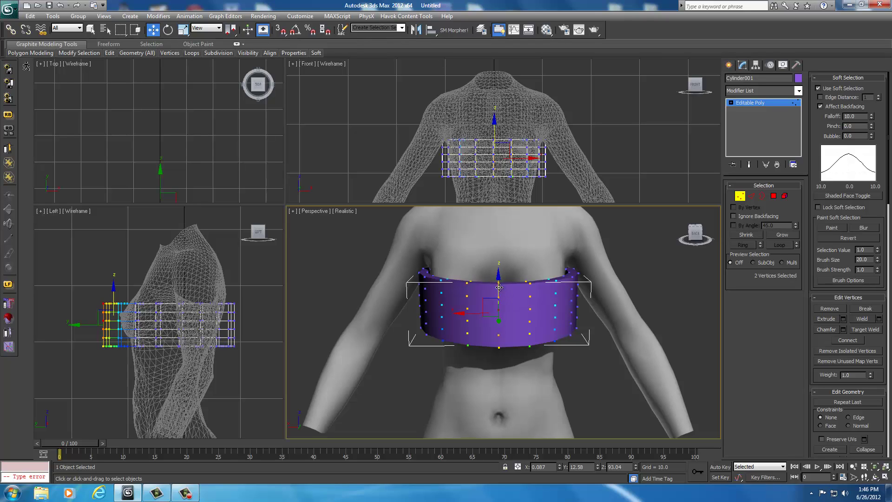
ctrl+click(498, 348)
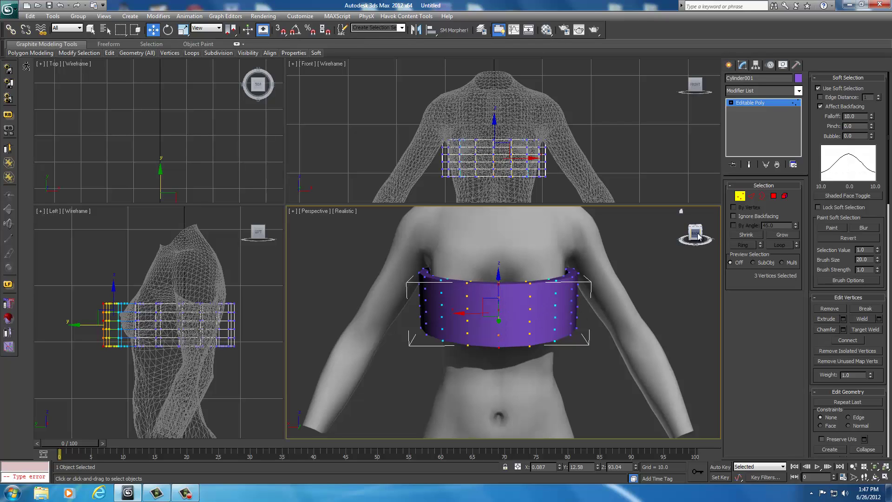
drag(697, 237, 696, 262)
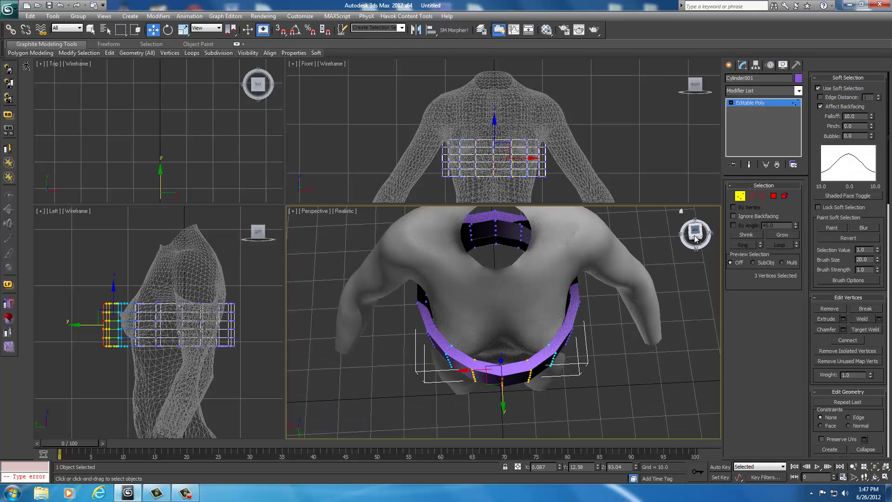
drag(504, 400, 501, 365)
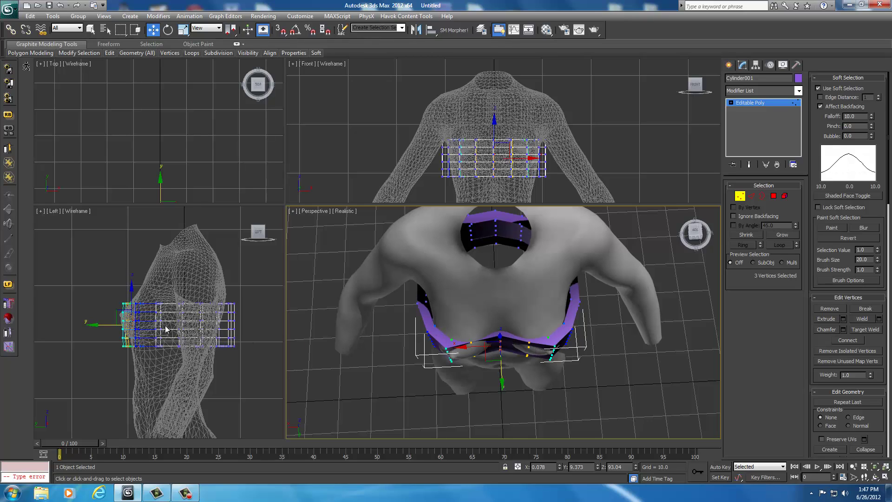
Step: Select the ring's front columns of vertices in the Left view and move them outward from the chest to Y about 8
click(96, 302)
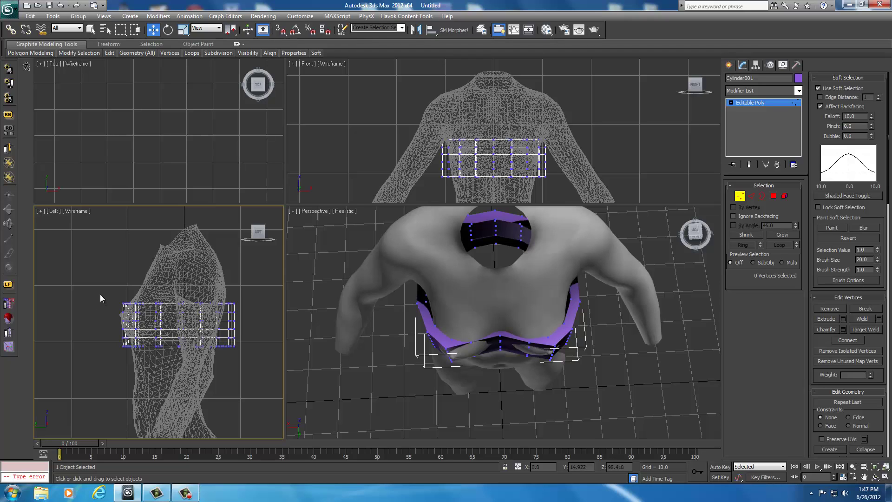
drag(126, 338, 140, 358)
drag(141, 360, 141, 360)
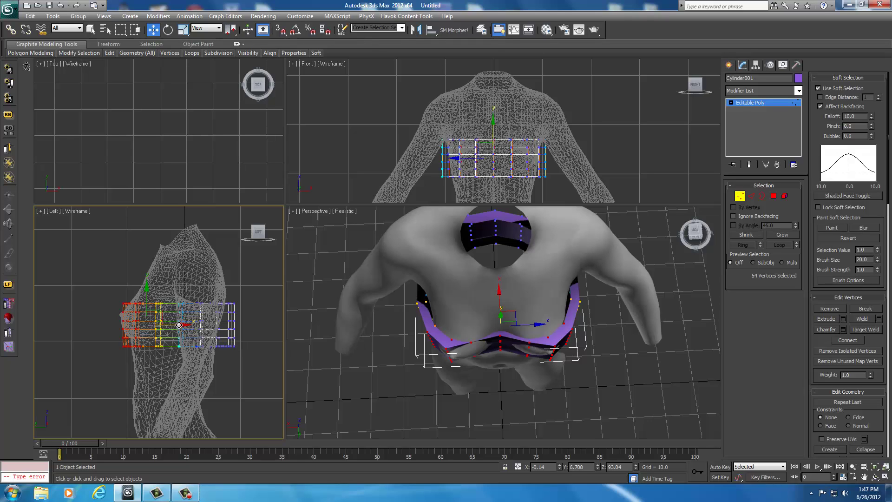
drag(179, 325, 171, 326)
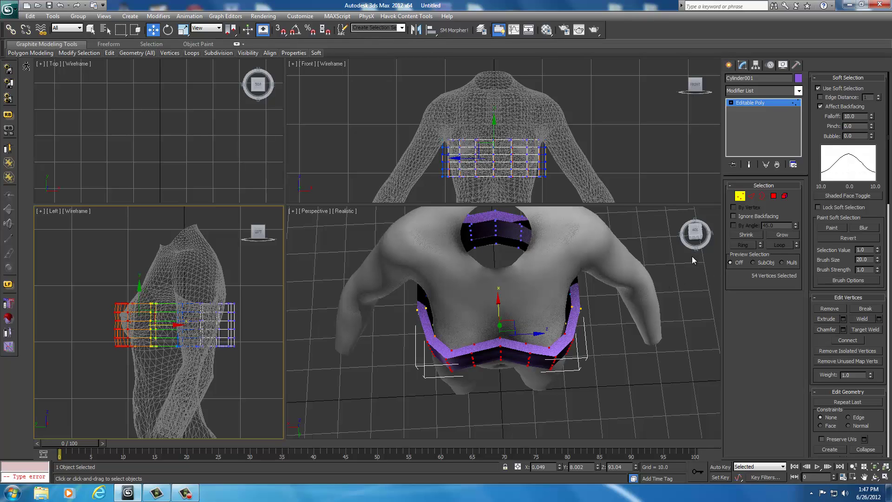
Step: Select the ring's upper back vertices in the Left view and try moving them outward from the back to Y about -5.35
click(697, 237)
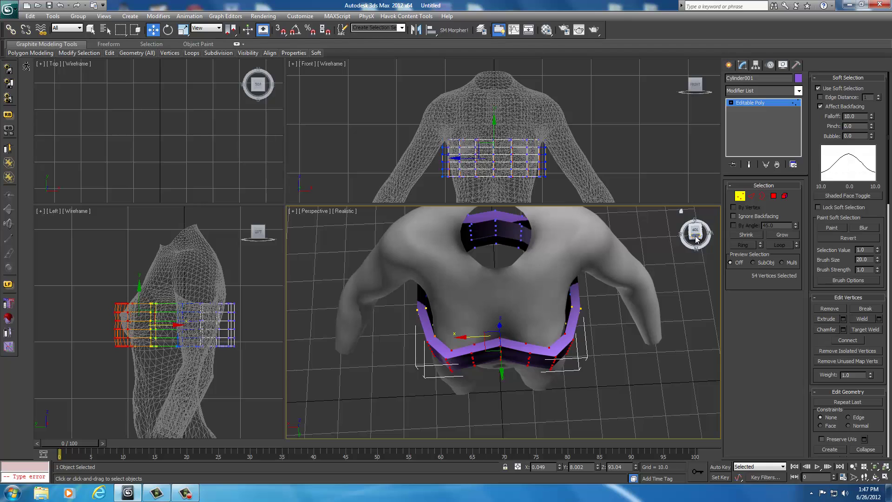
drag(695, 238, 592, 210)
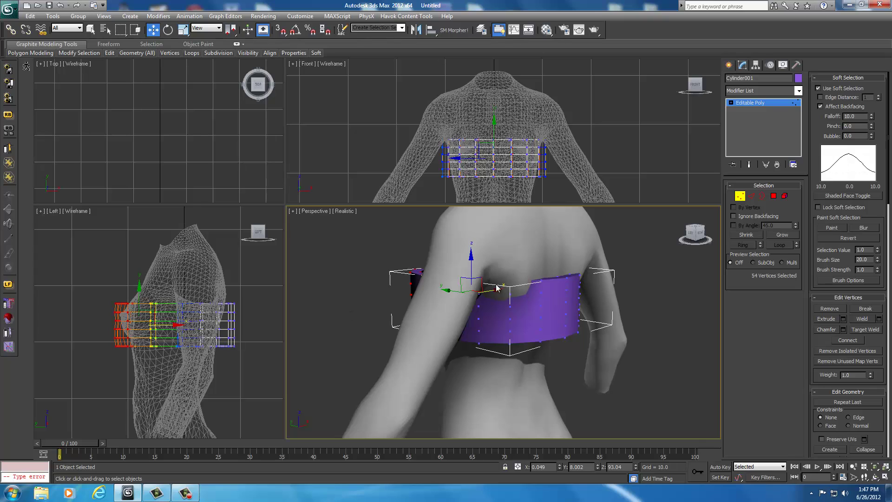
right_click(208, 297)
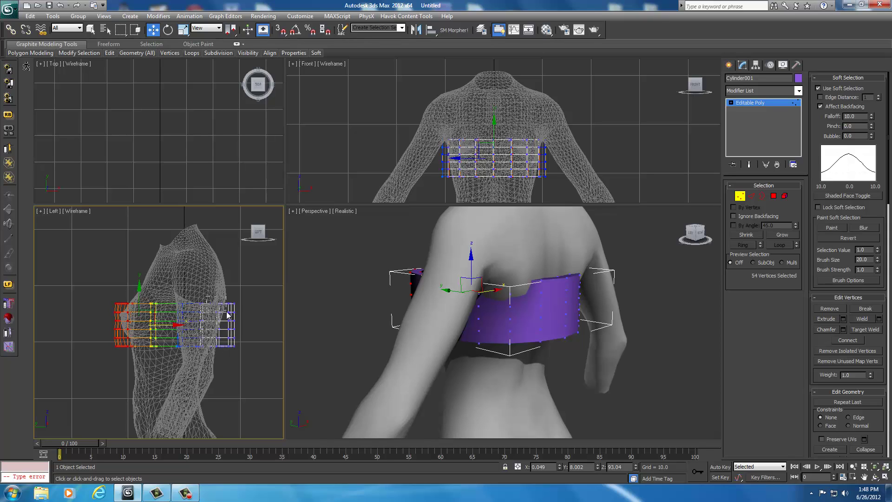
drag(227, 302, 245, 328)
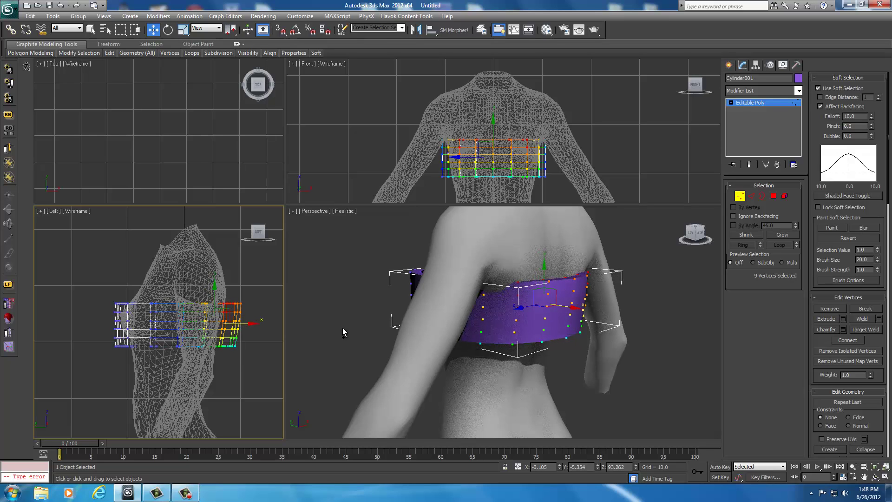
Step: Undo that move and shift the upper back vertices outward to Y about -6.87 with a soft selection falloff of 5
key(ctrl+z)
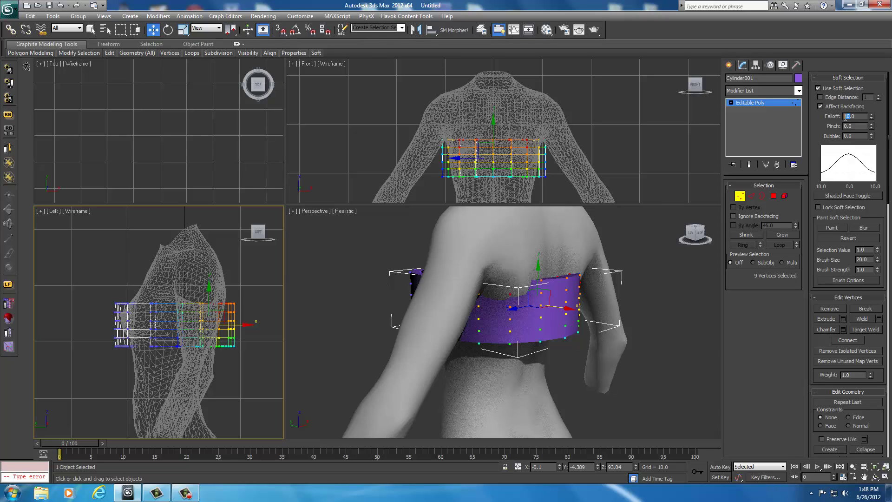
text(5)
key(Return)
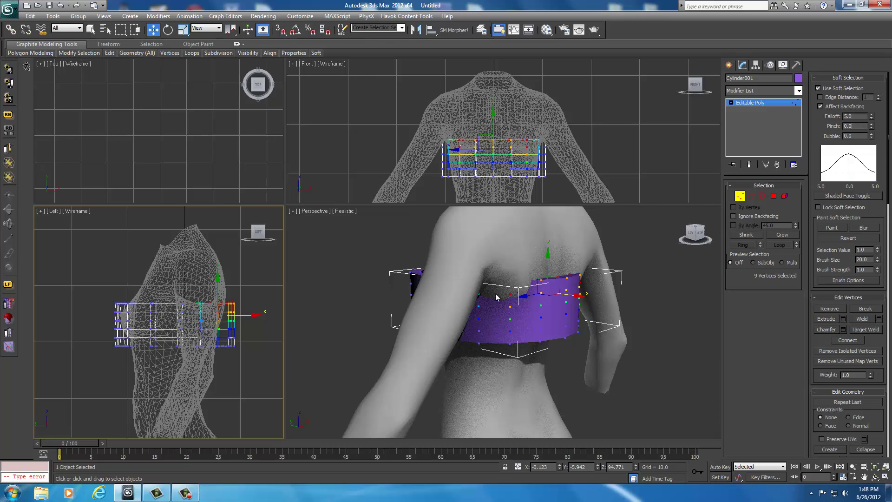
drag(239, 316, 248, 319)
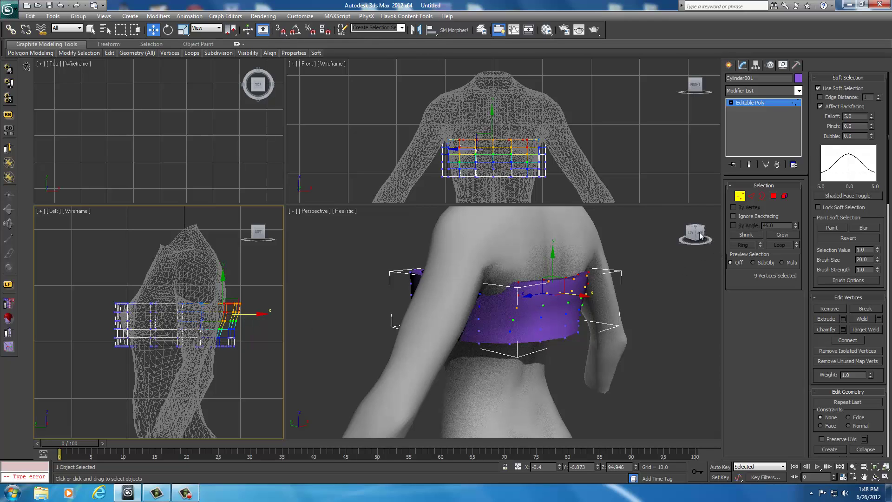
drag(701, 236, 677, 241)
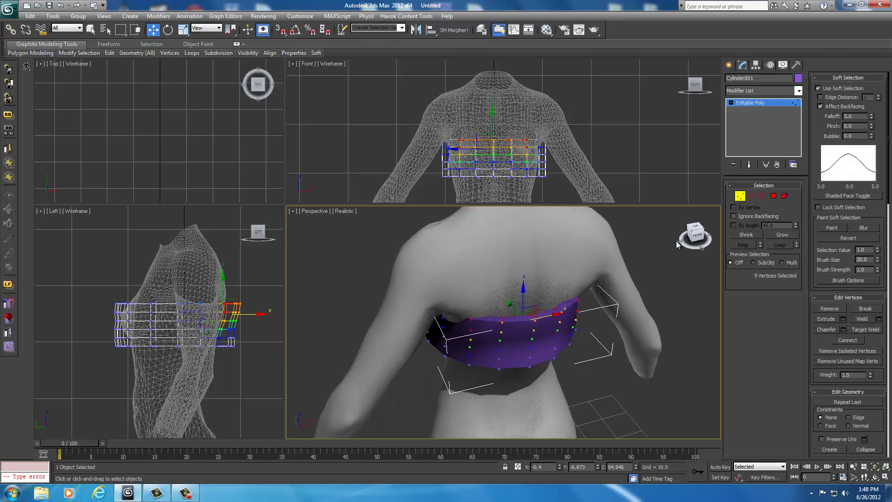
scroll(543, 285, up, 2)
scroll(517, 303, up, 2)
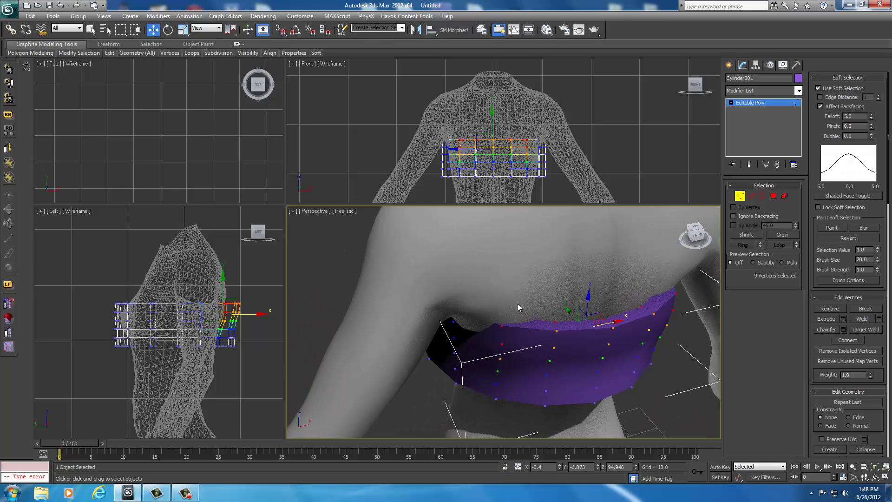
click(500, 325)
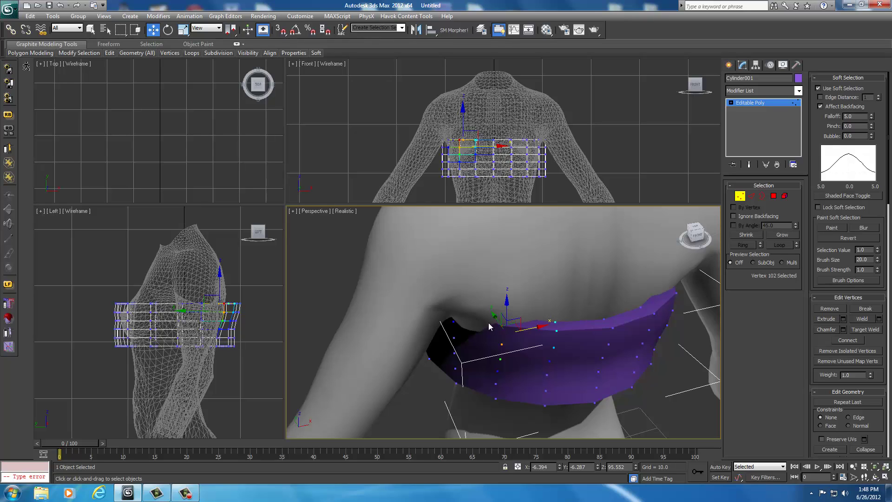
Step: Select all of the ring's back columns of vertices in the Left view and set the soft selection falloff to 10
click(260, 328)
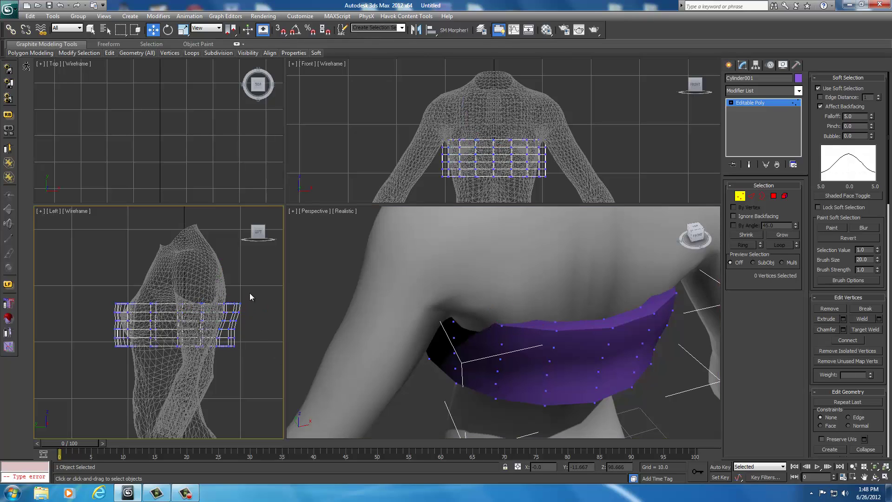
drag(250, 295, 214, 354)
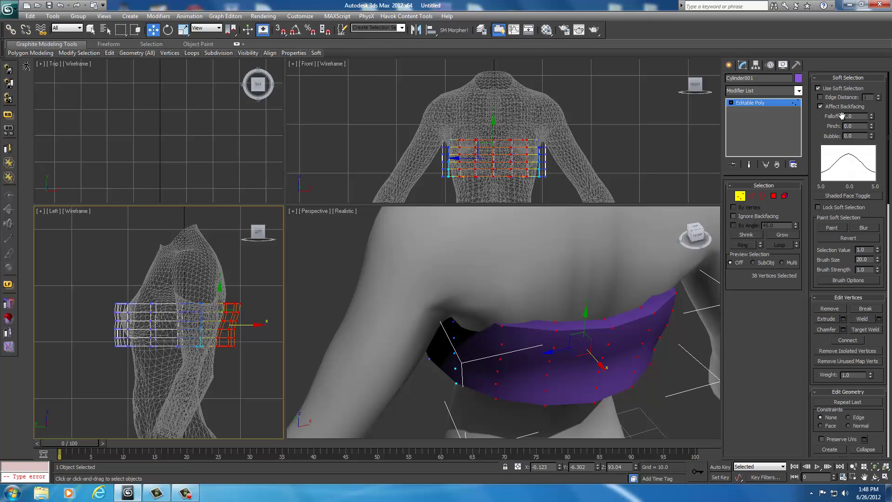
key(Tab)
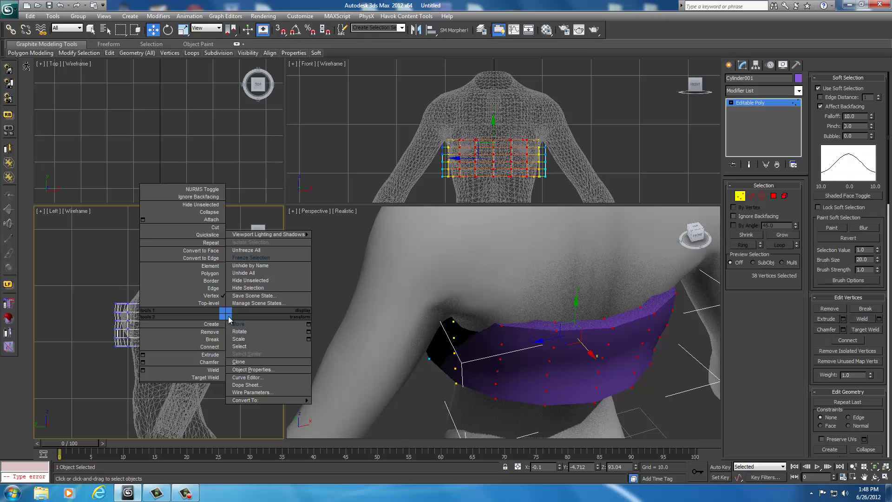
Step: Scale the selected back vertices down vertically in the Left view to narrow the ring's back, and clear the selection
right_click(226, 314)
click(237, 340)
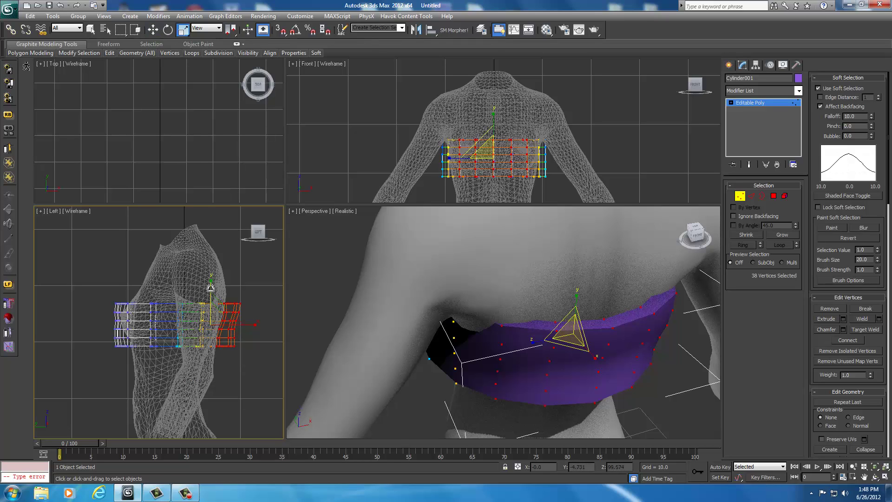
drag(210, 288, 209, 316)
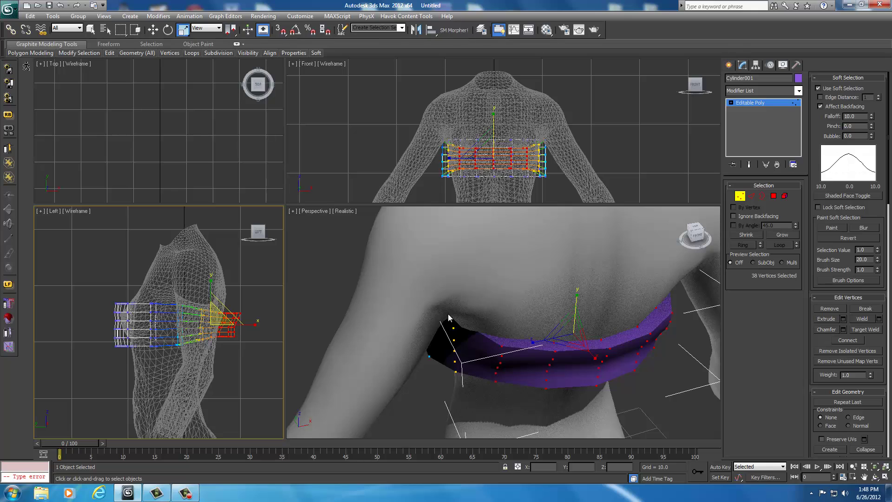
click(431, 377)
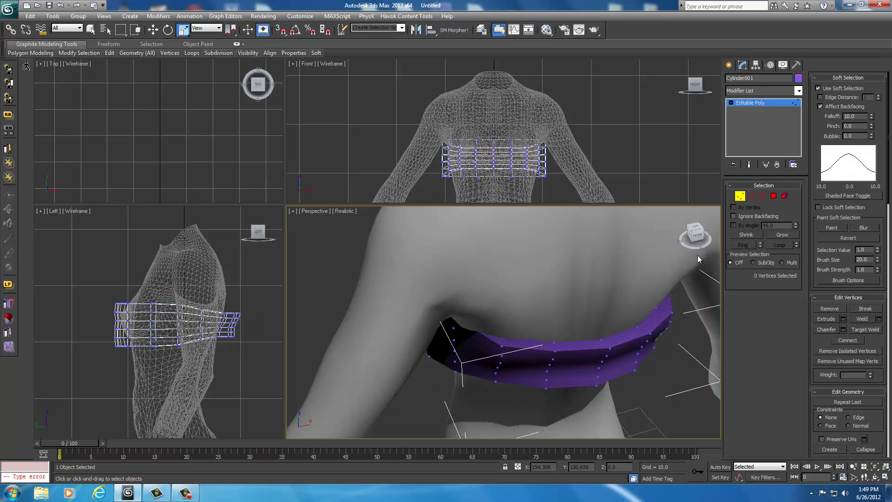
Step: Move the ring's upper rear vertex under the arm on the positive X side down to Z about 92.87
click(706, 222)
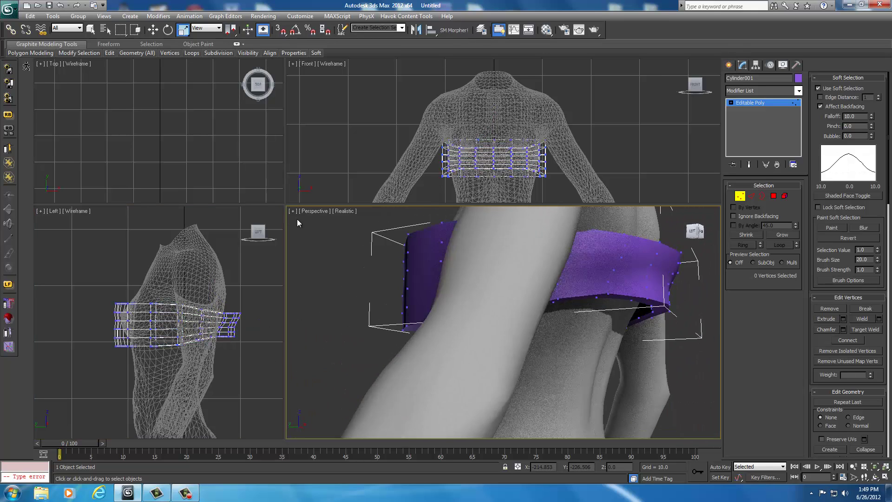
alt+middle_drag(354, 231, 441, 235)
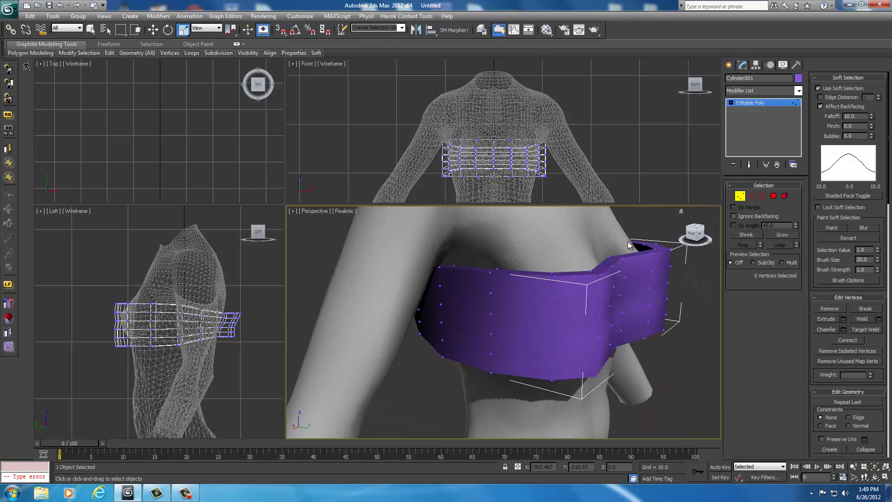
drag(700, 235, 344, 224)
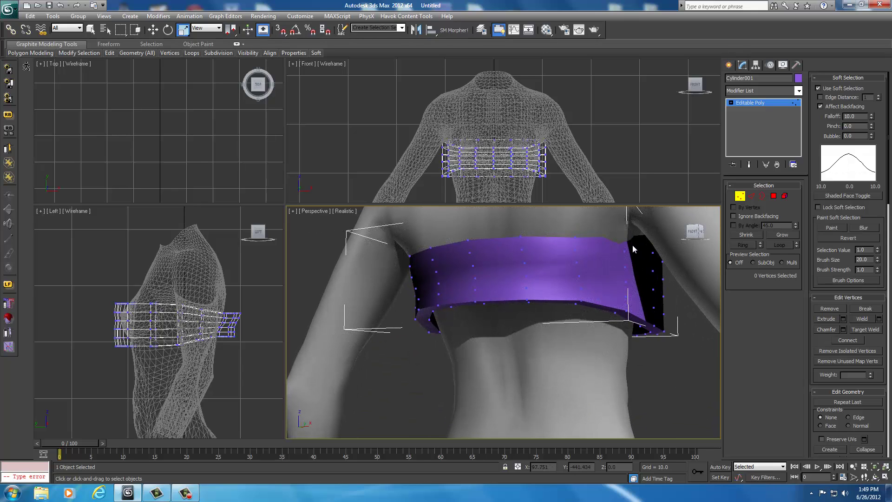
key(shift+z)
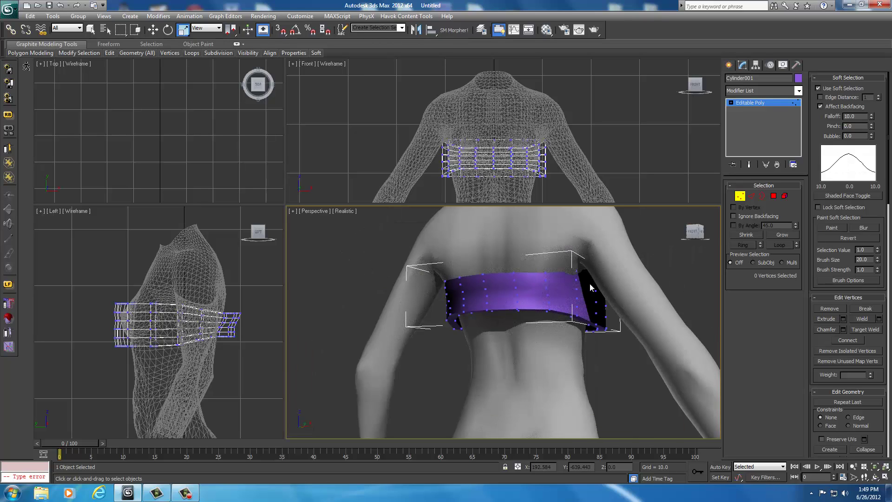
click(575, 274)
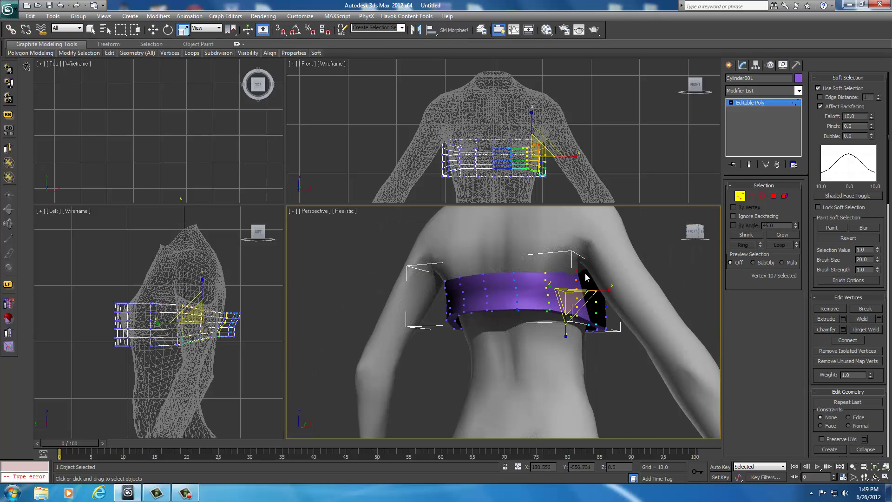
right_click(572, 274)
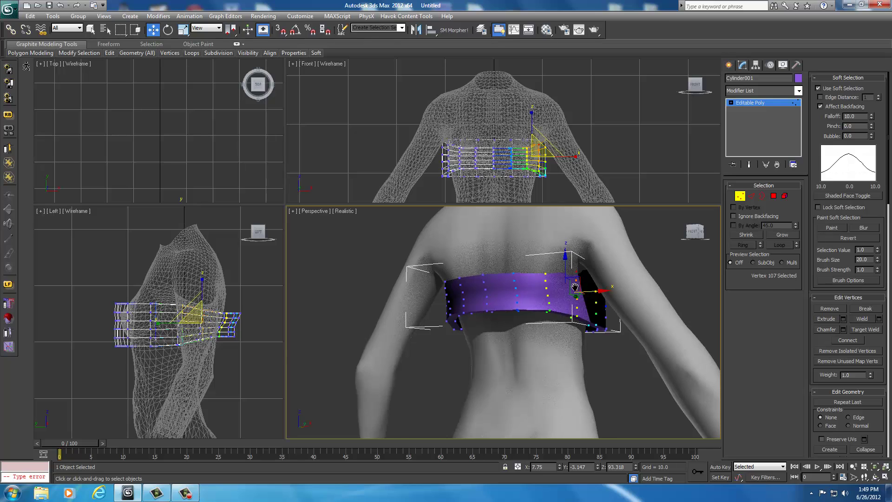
scroll(581, 287, up, 4)
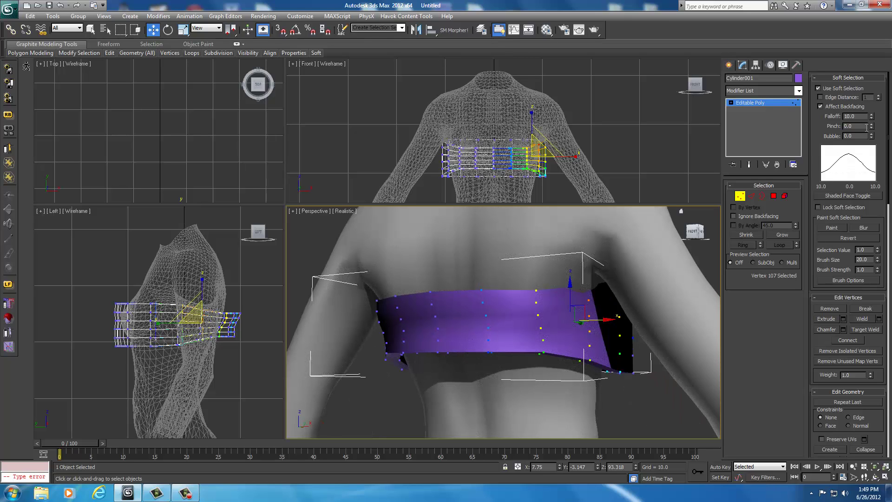
drag(570, 285, 570, 301)
Step: Lower the matching rear underarm vertex on the negative X side to Z about 93.02, and move the centre back vertex inward to Y about -6.69
mouse_move(701, 236)
mouse_down()
mouse_move(298, 235)
mouse_move(684, 236)
mouse_up()
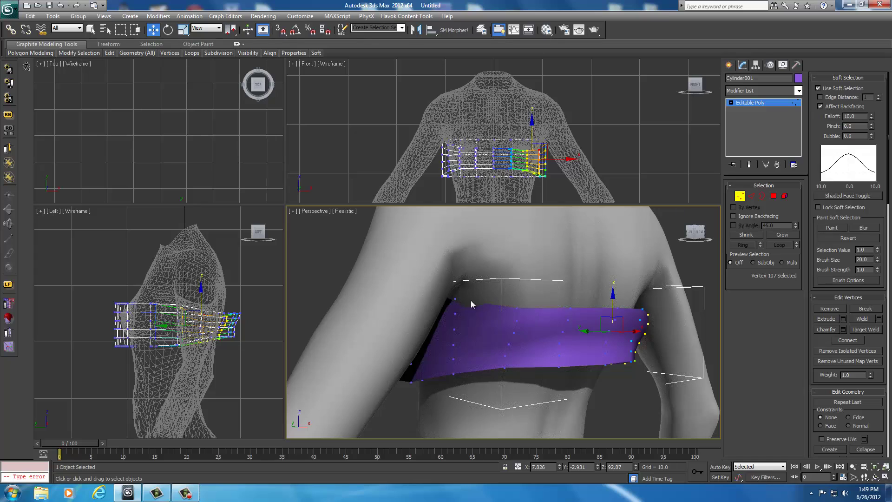
click(455, 300)
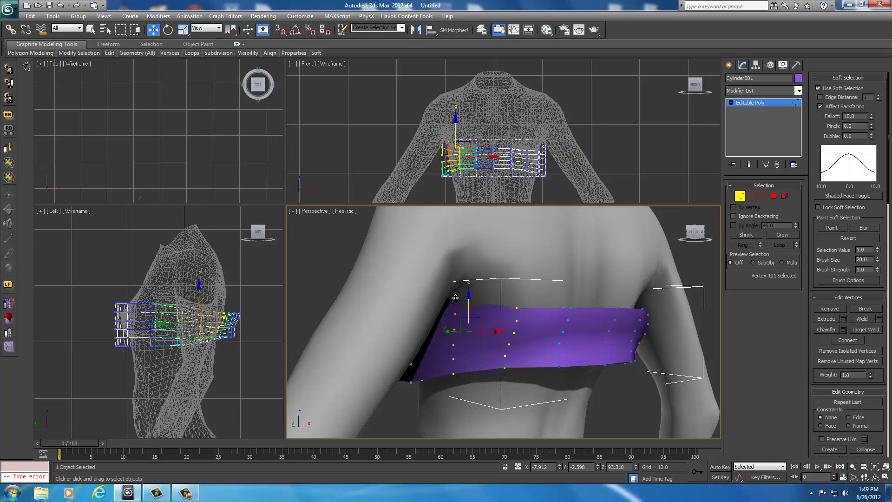
drag(469, 300, 468, 318)
drag(696, 238, 676, 246)
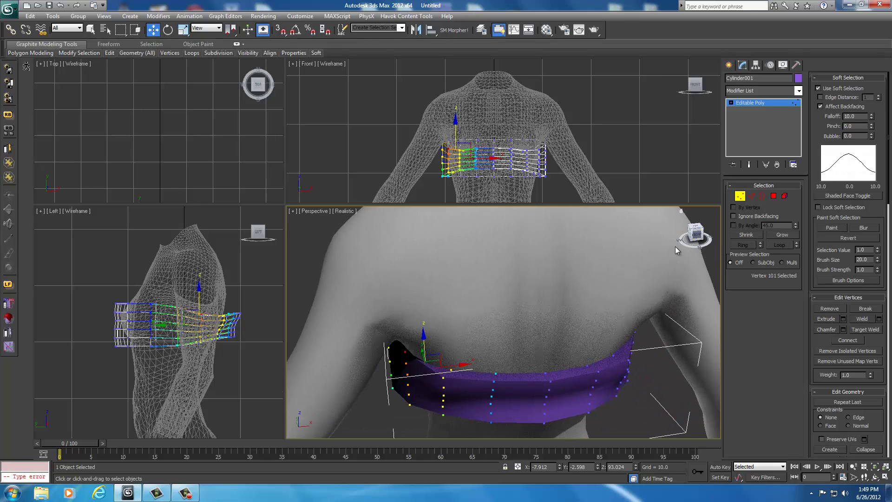
click(546, 396)
drag(535, 385, 517, 368)
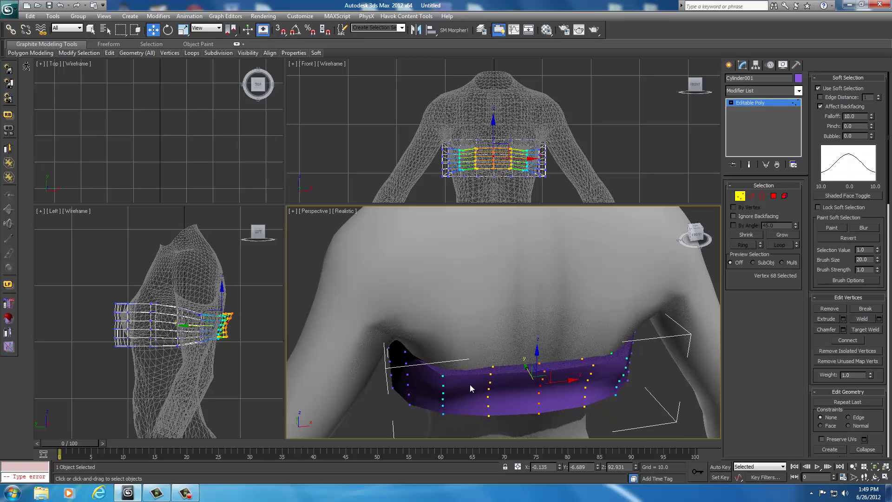
Step: Shift the rear underarm vertices toward the back, to Y about -2.87 on the negative X side and -3.14 on the positive
click(407, 364)
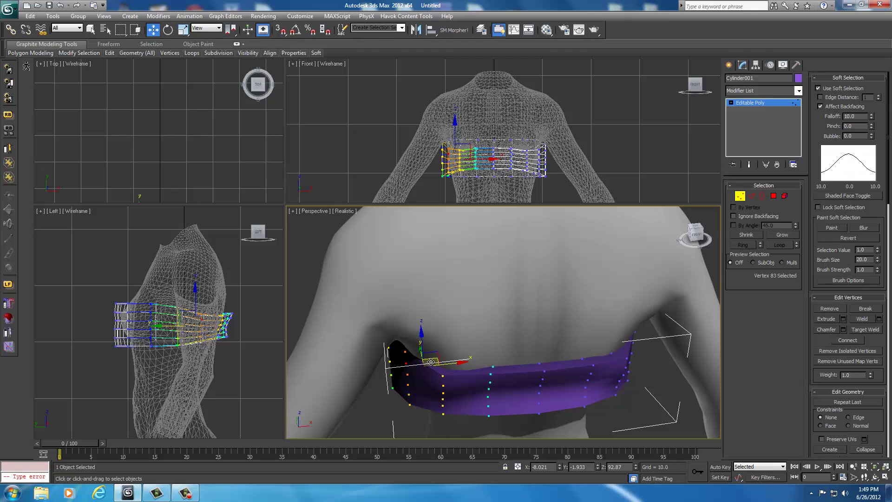
drag(431, 361, 433, 364)
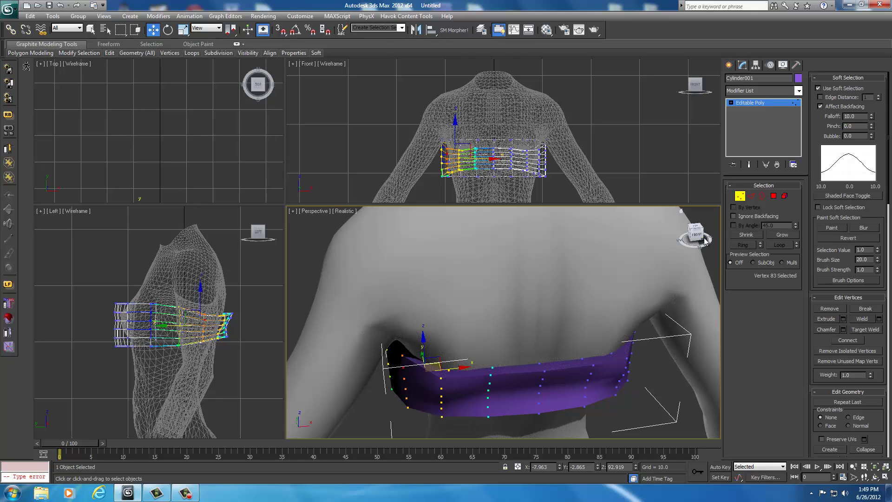
drag(704, 239, 662, 236)
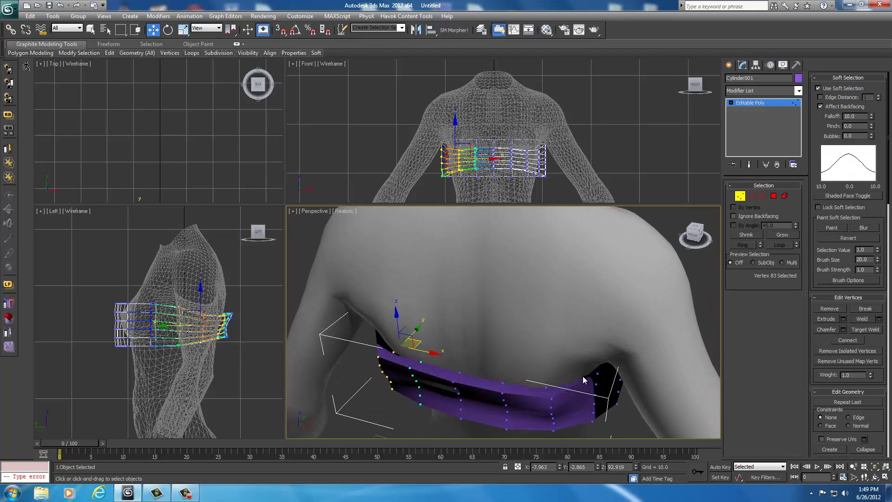
click(598, 373)
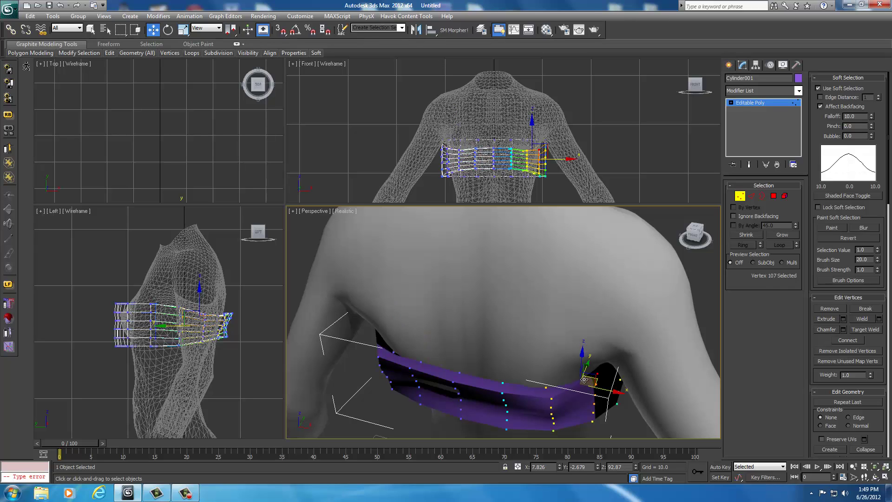
drag(587, 380, 591, 387)
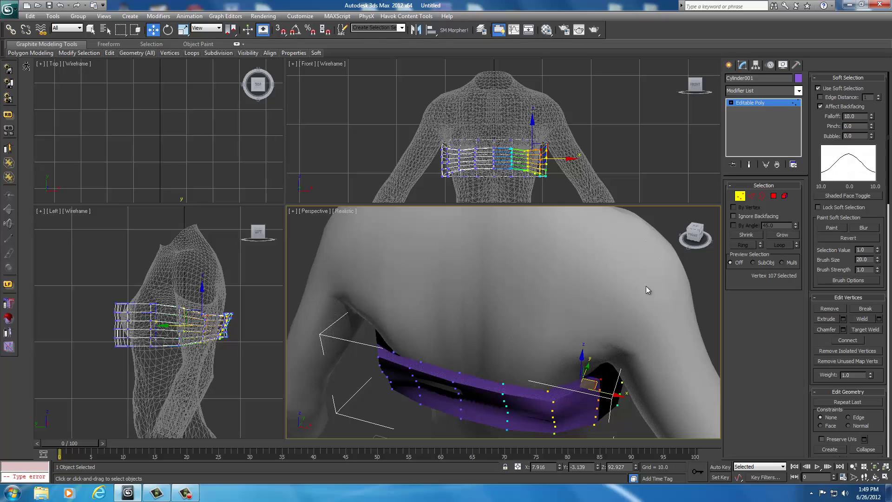
Step: Select a lower vertex on the ring's positive X side and move it inward toward the body to X about 8.28
drag(693, 243, 621, 223)
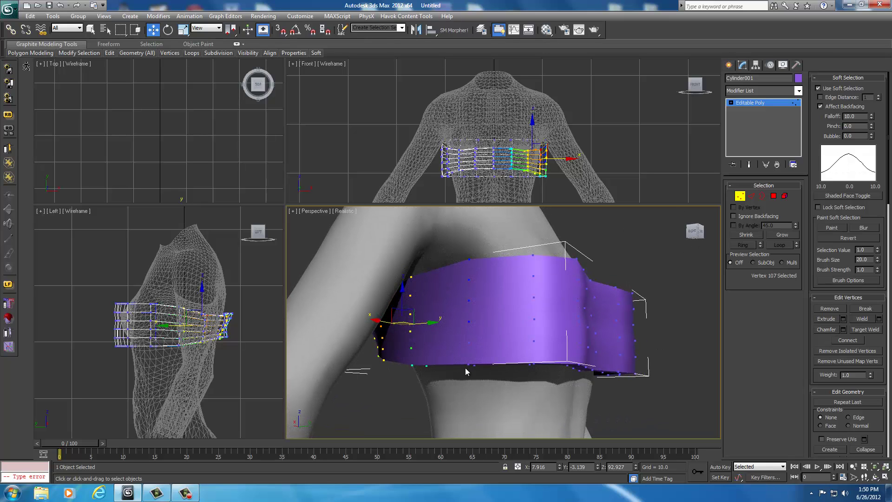
click(487, 321)
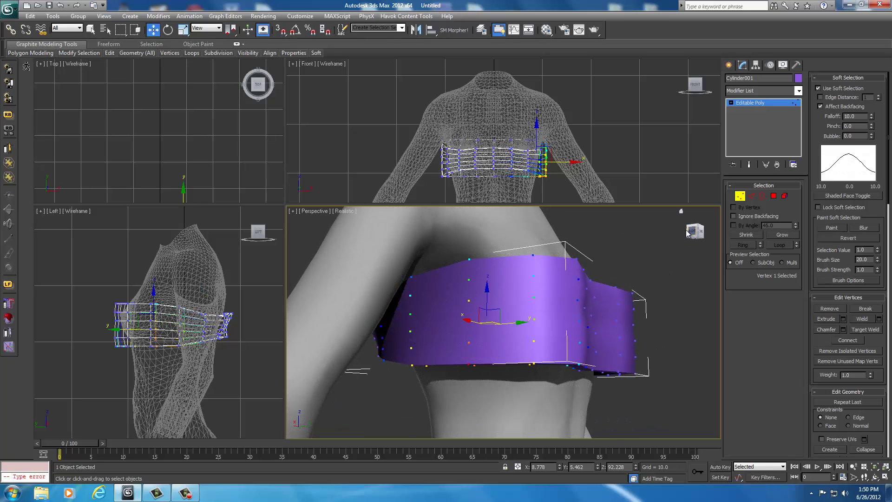
drag(694, 232, 658, 255)
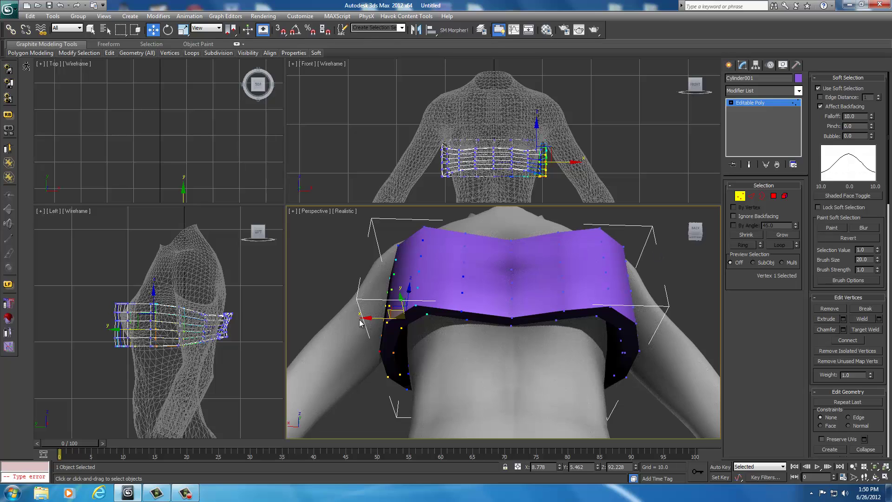
drag(370, 318, 375, 317)
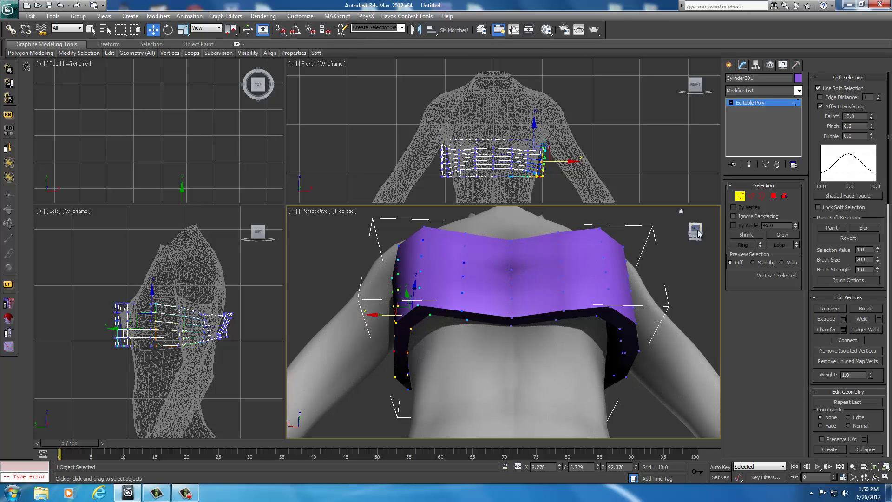
Step: Move the matching lower vertex on the ring's negative X side inward to X about -8.2, and clear the selection
drag(695, 231, 683, 235)
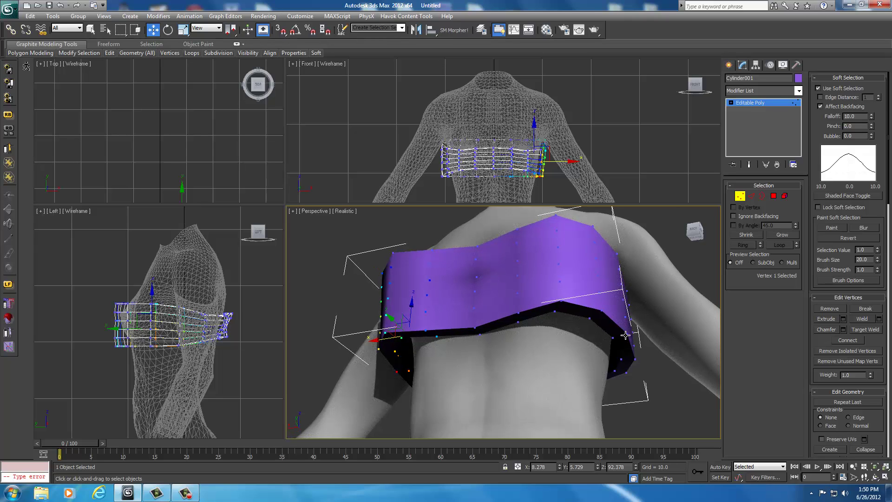
double_click(625, 334)
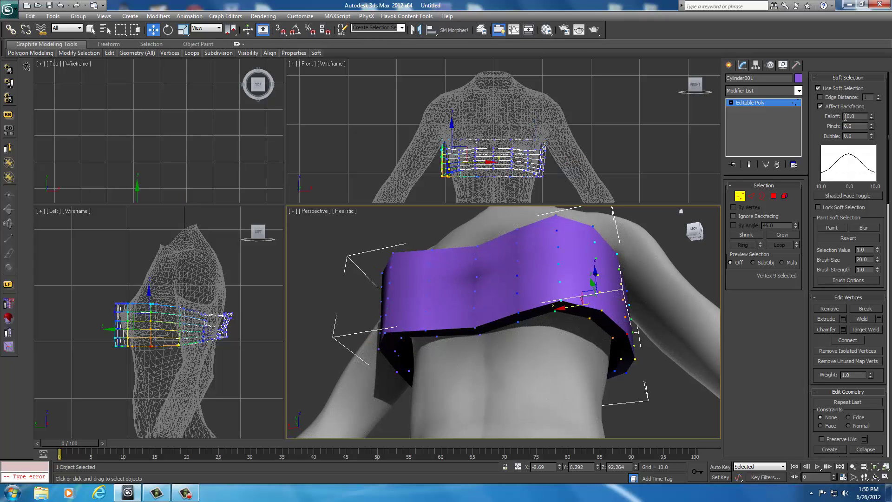
drag(565, 306, 552, 312)
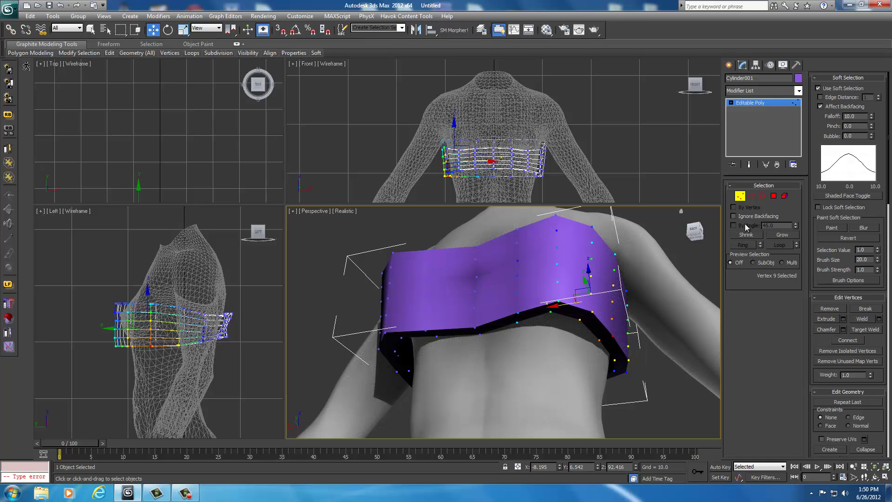
drag(695, 231, 416, 242)
alt+middle_drag(416, 242, 713, 245)
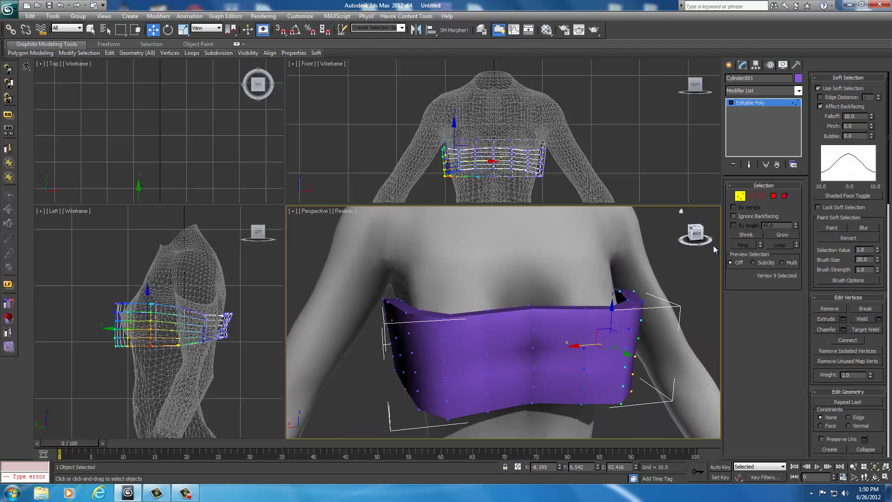
scroll(598, 291, down, 2)
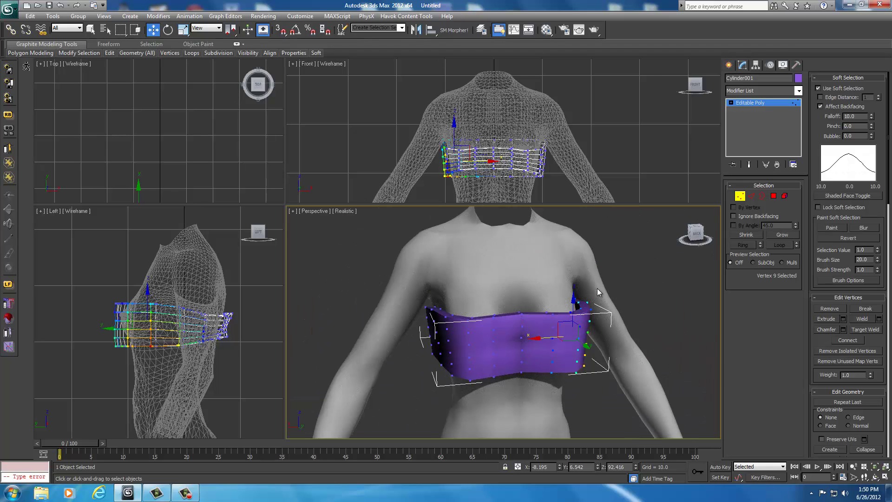
click(659, 314)
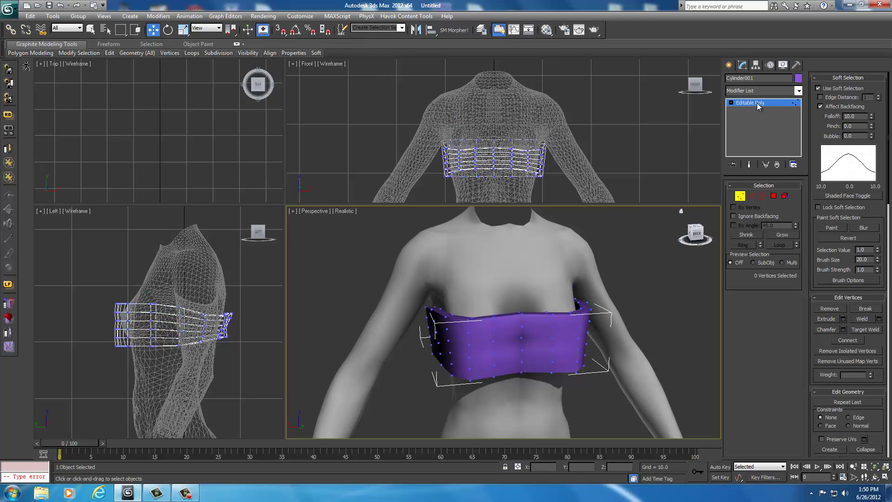
Step: Add a Smooth modifier to the ring and assign it to smoothing group 2
click(798, 91)
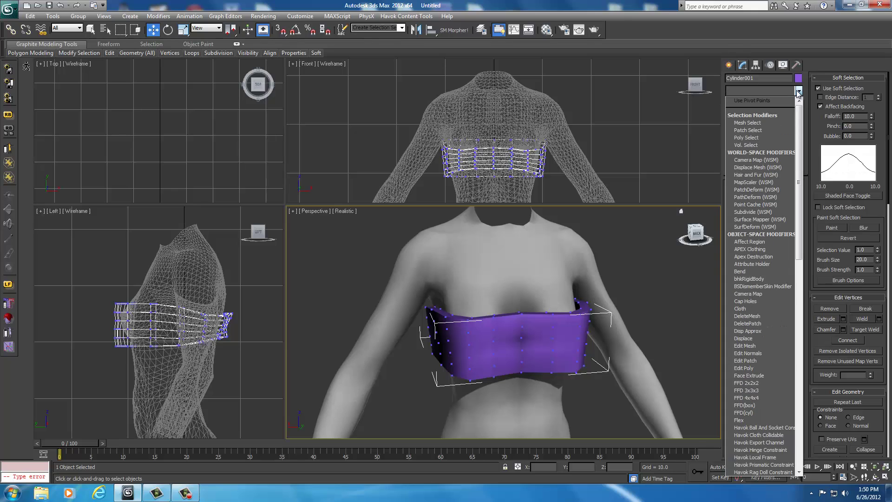
scroll(746, 286, down, 7)
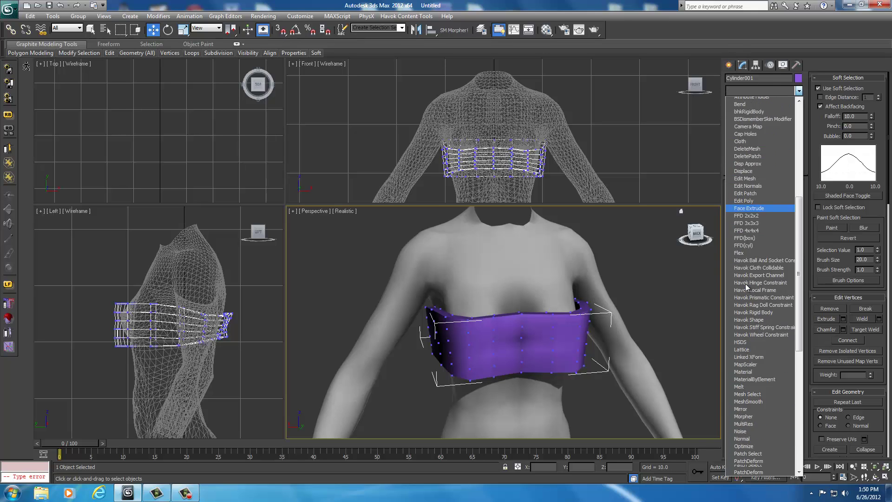
scroll(747, 287, down, 11)
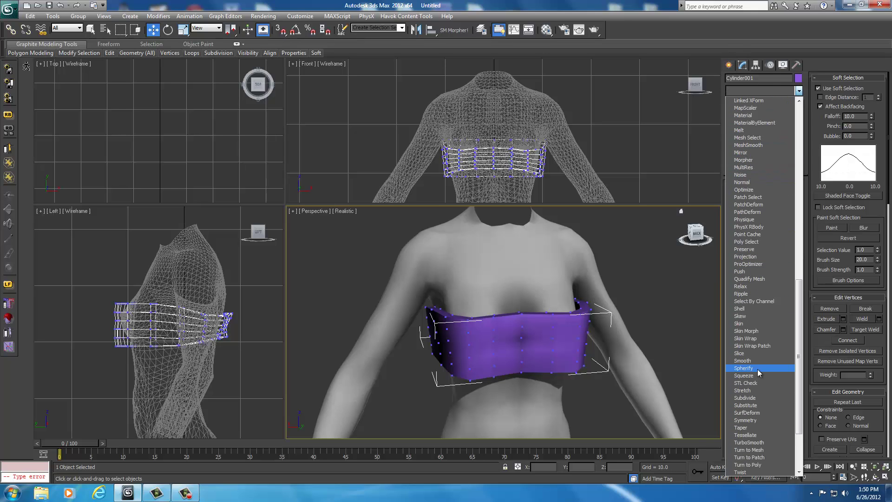
click(755, 361)
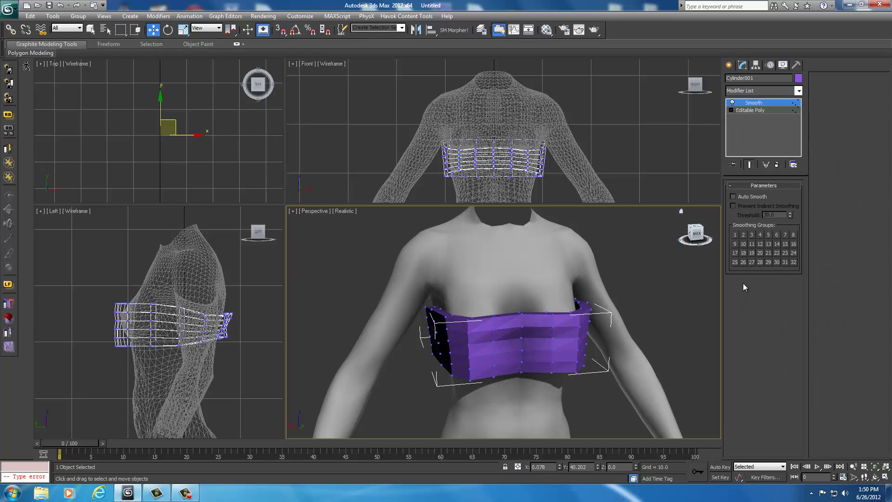
click(744, 234)
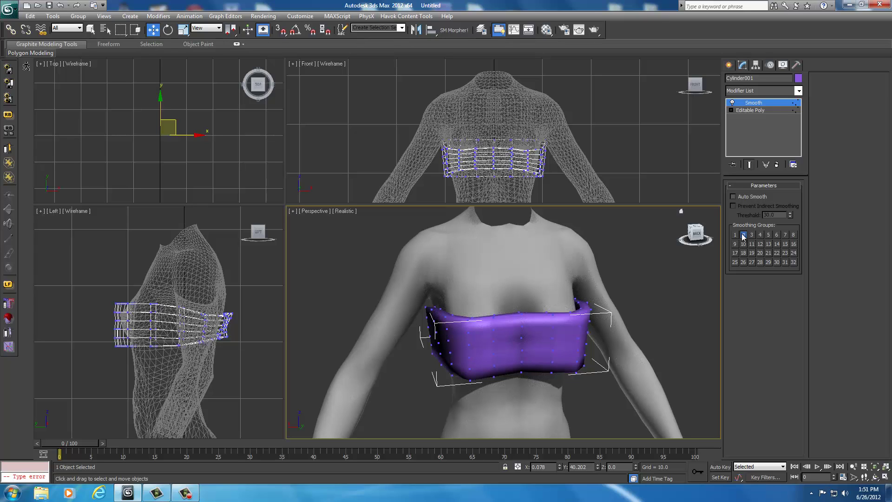
drag(697, 235, 665, 243)
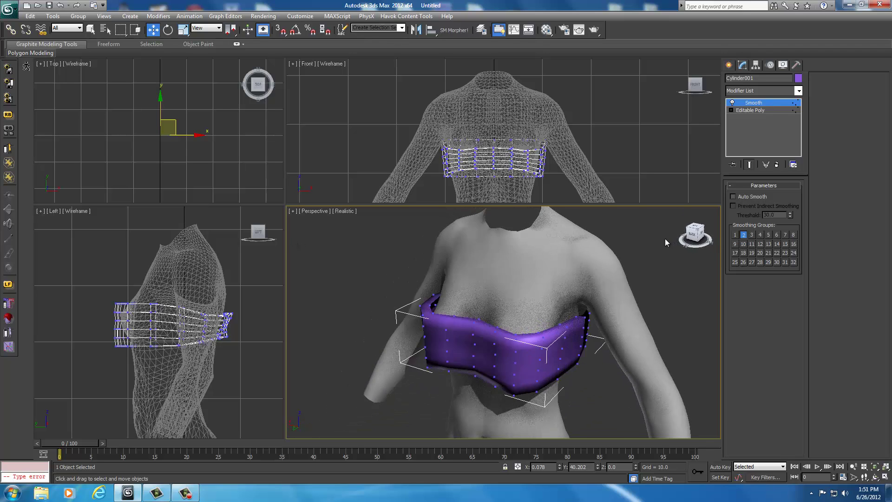
Step: Convert the ring with its Smooth modifier to a single Editable Poly
click(696, 233)
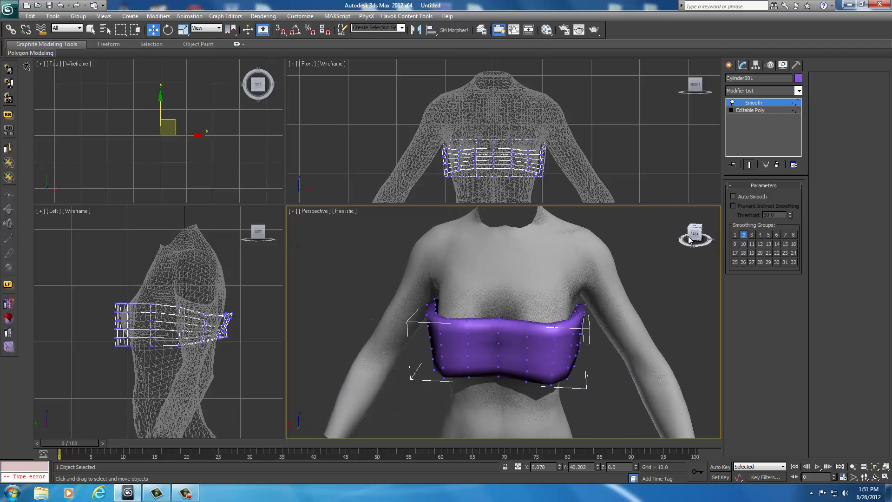
right_click(502, 344)
mouse_move(509, 428)
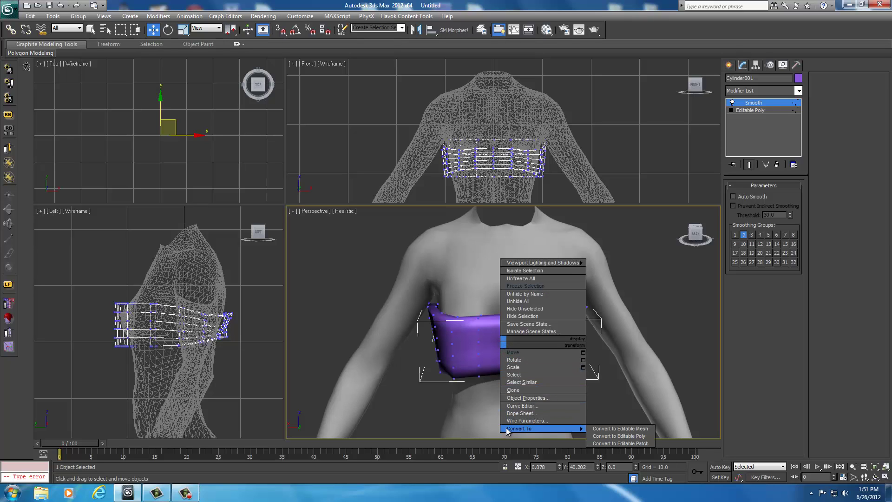
click(608, 436)
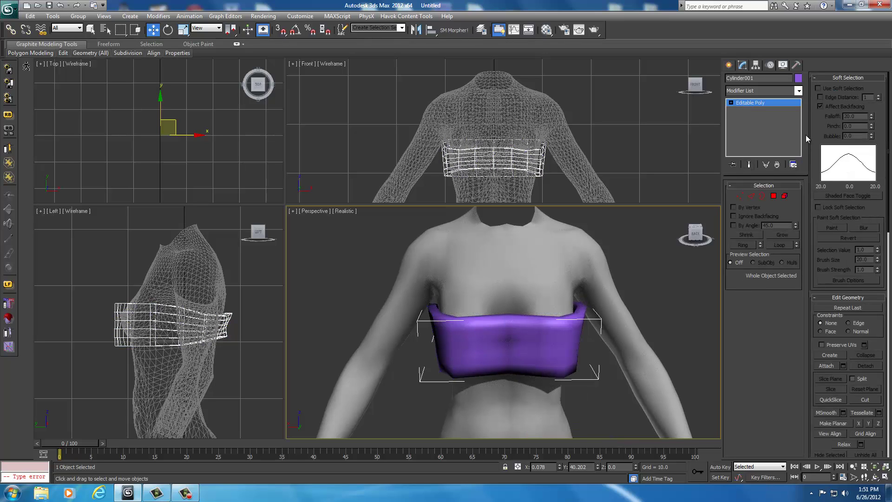
Step: Subdivide the whole ring once with MSmooth from the Edit Geometry settings
click(821, 76)
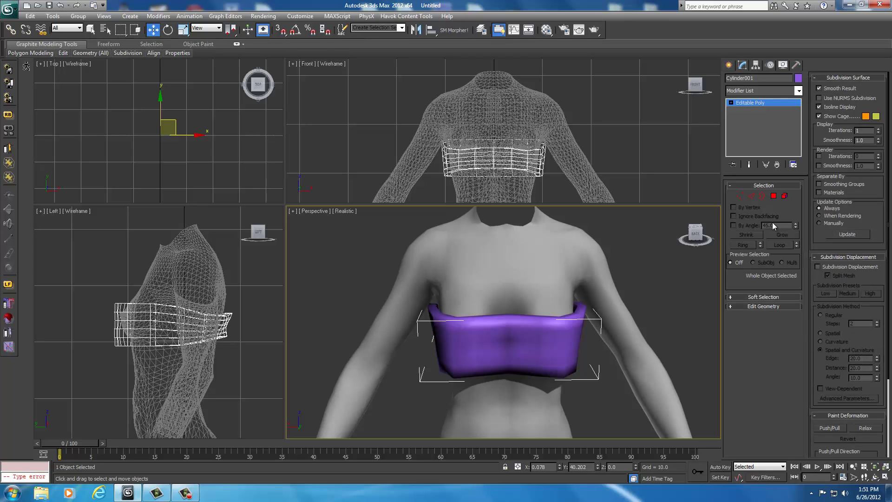
click(734, 308)
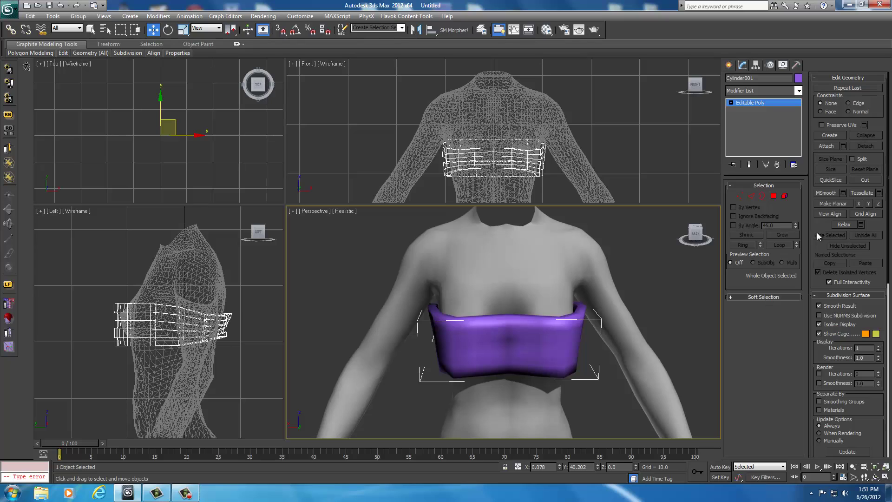
click(826, 192)
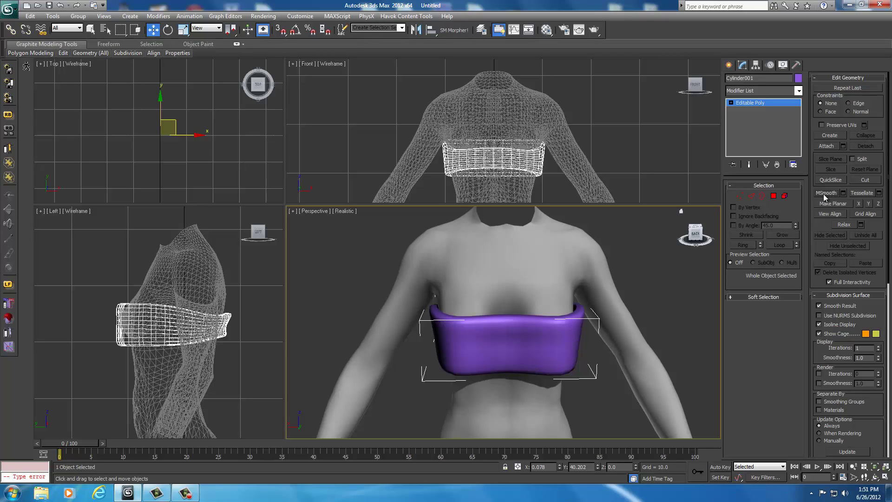
Step: Enter vertex editing and select a vertex on the ring's lower chest edge, on the positive X side
click(742, 197)
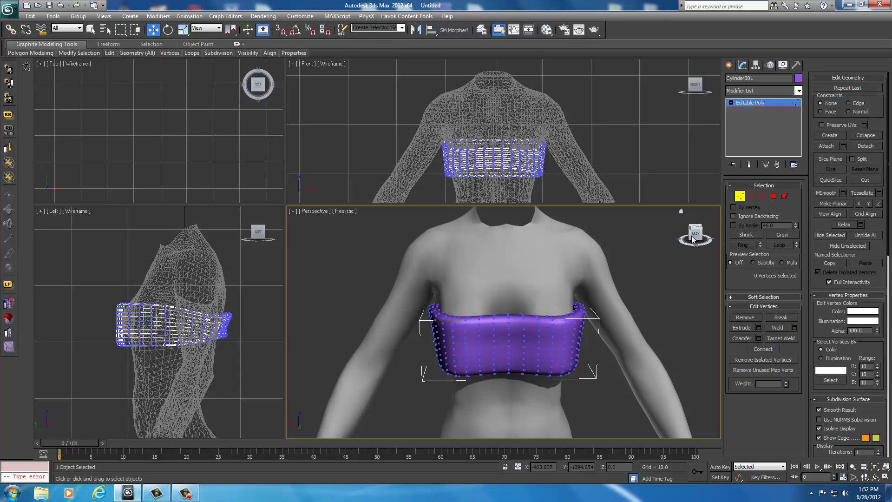
drag(691, 235, 291, 252)
click(708, 257)
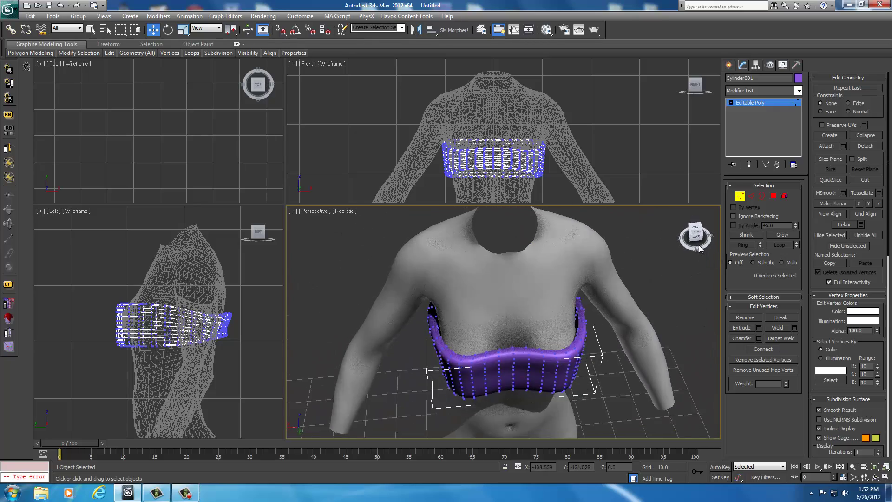
mouse_move(716, 226)
mouse_down()
mouse_move(292, 216)
mouse_move(293, 208)
mouse_move(715, 216)
mouse_up()
key(z)
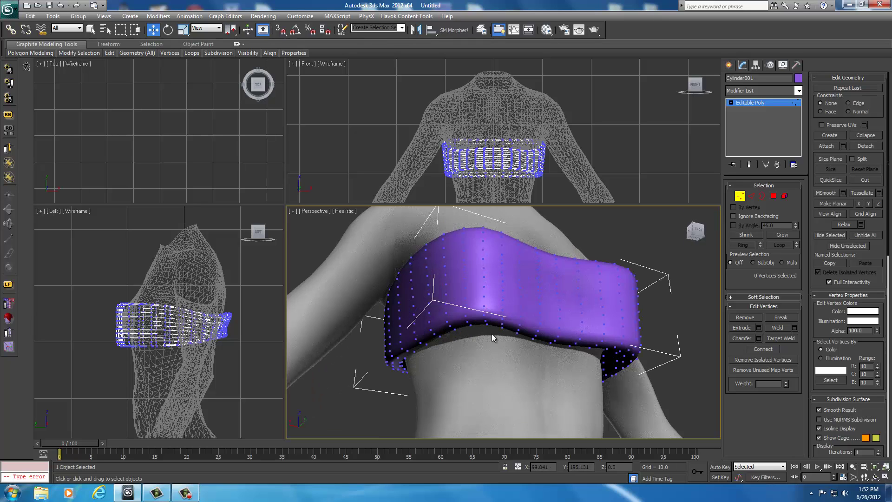
click(470, 324)
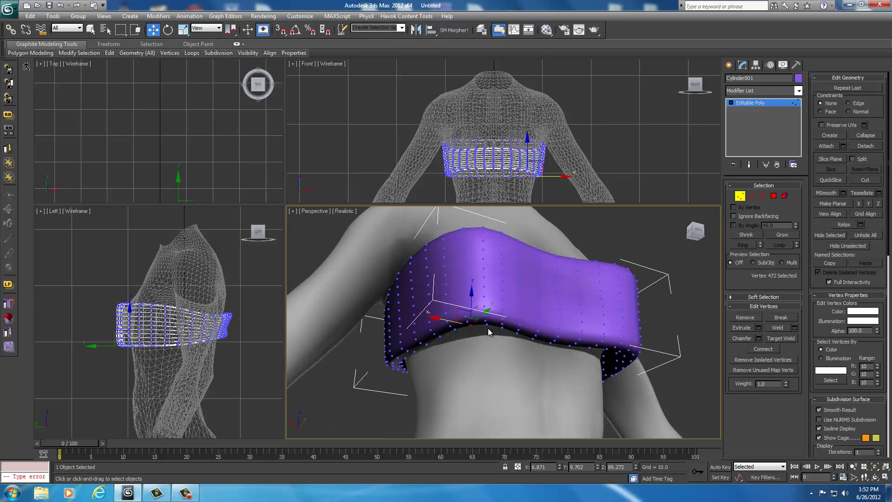
Step: Enable soft selection for the selected lower vertex and set its falloff to 7
click(741, 297)
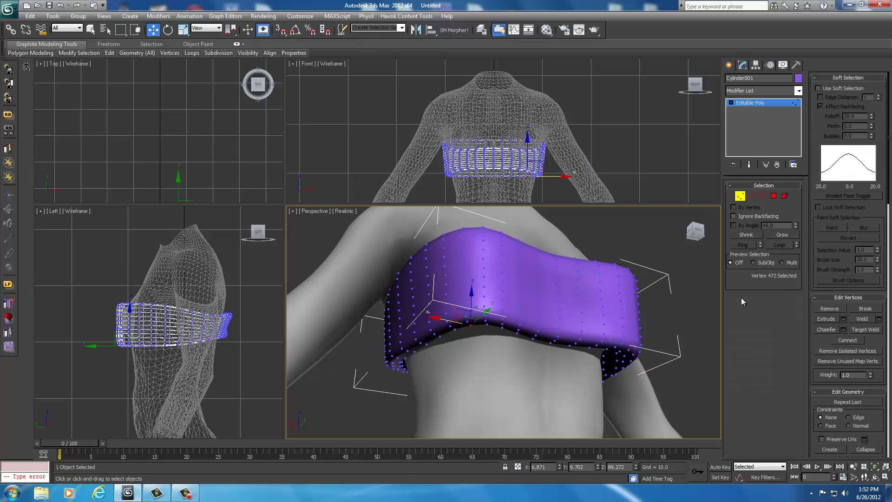
click(818, 88)
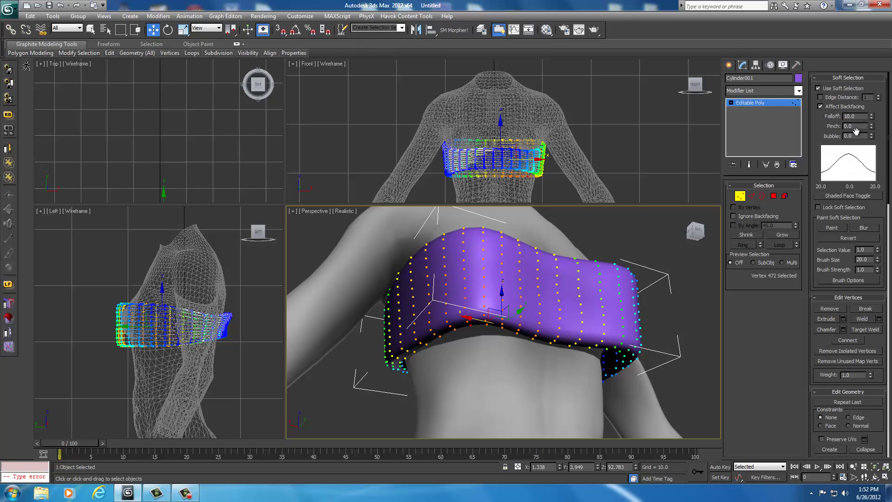
click(858, 126)
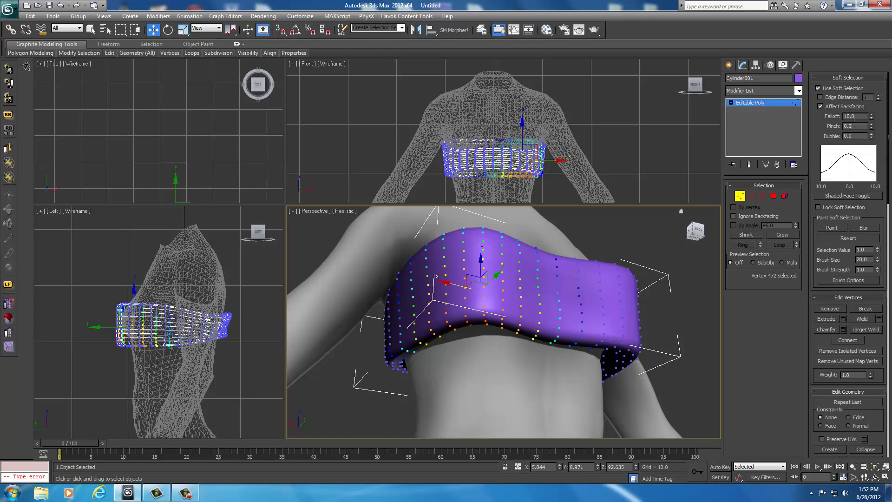
drag(850, 117, 842, 116)
text(5)
click(856, 126)
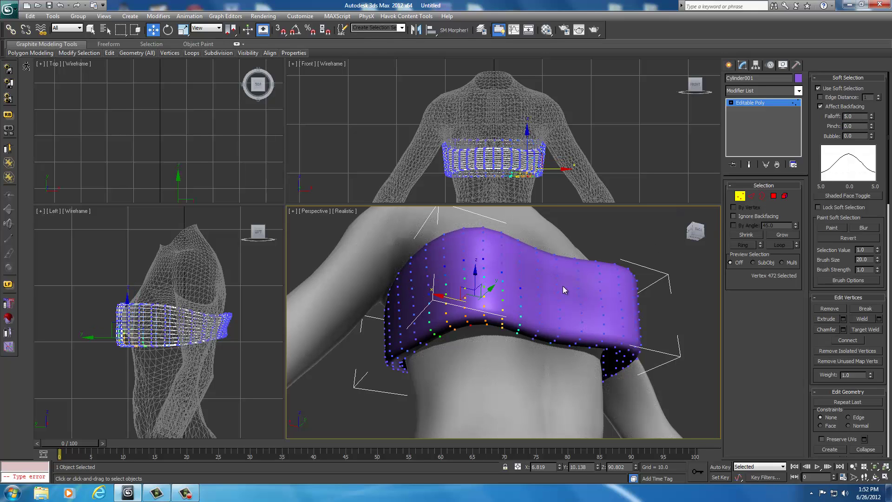
mouse_move(697, 234)
mouse_down()
mouse_move(712, 241)
mouse_move(696, 244)
mouse_up()
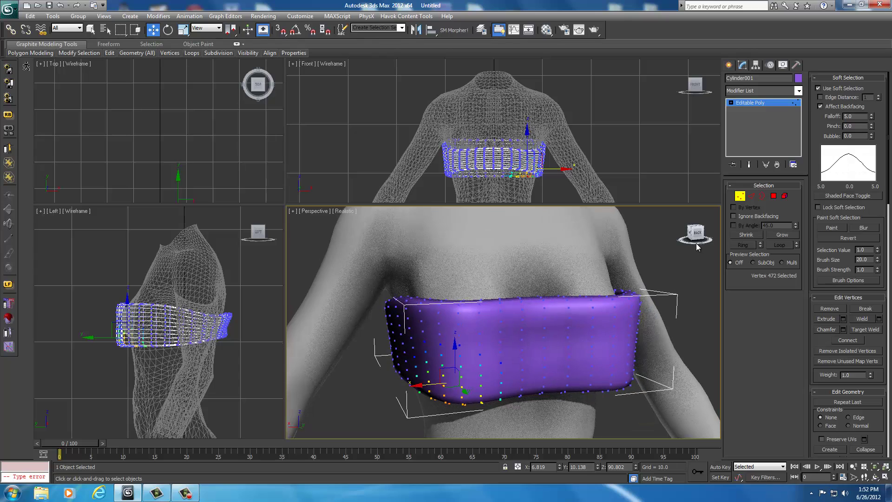
double_click(844, 116)
key(Return)
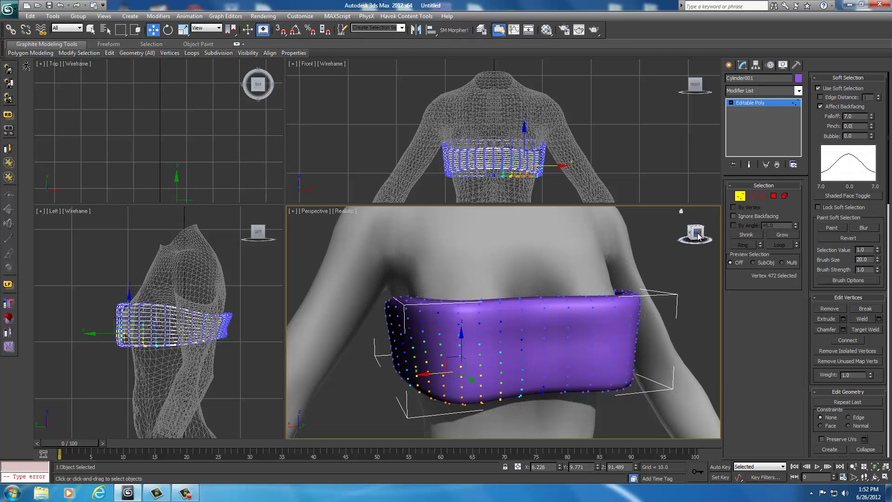
Step: Move the soft-selected lower vertex on the positive X side inward toward the body, to Y about 8.83
drag(696, 232, 716, 215)
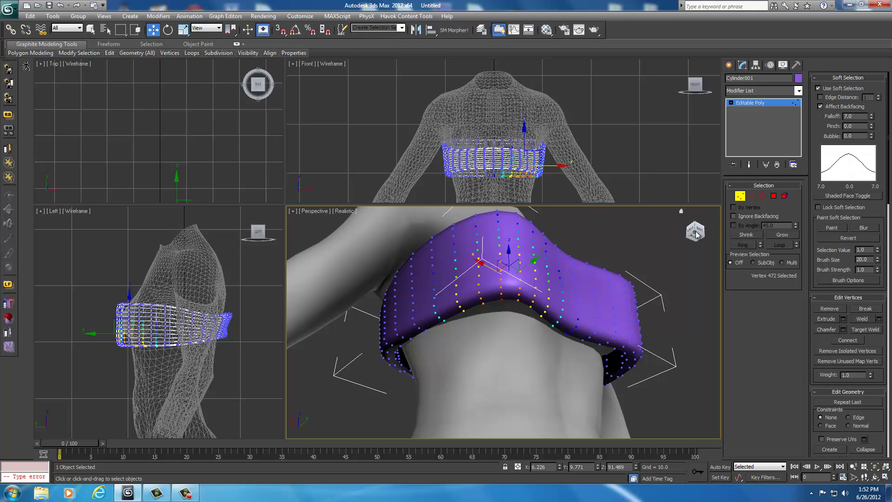
drag(697, 234, 680, 256)
alt+middle_drag(503, 381, 507, 364)
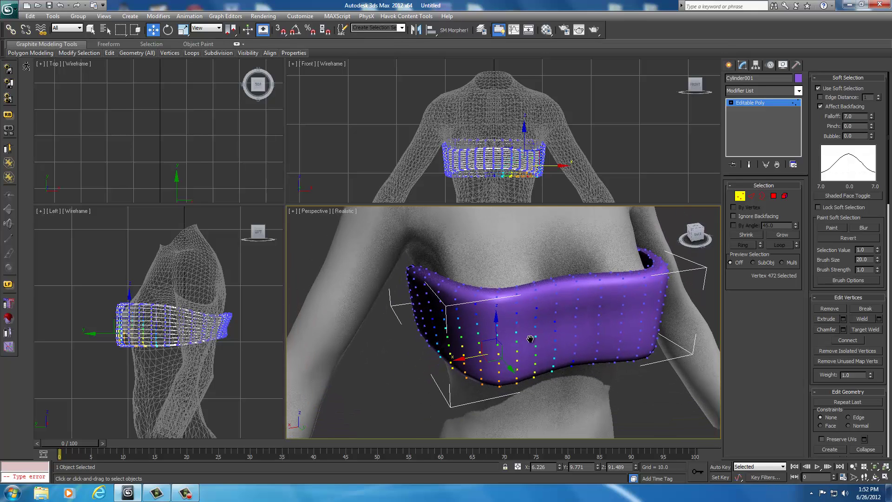
drag(507, 363, 534, 345)
drag(697, 236, 663, 234)
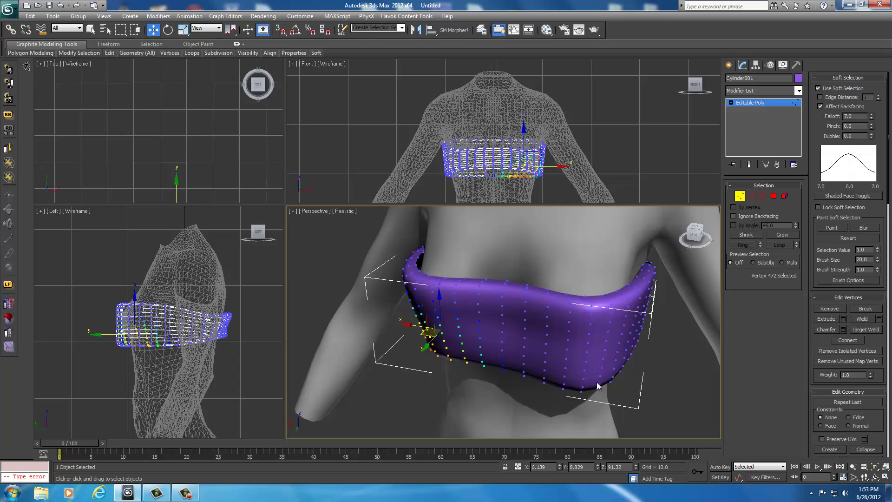
Step: Move two neighbouring lower chest vertices on the negative X side toward the body, to Y about 9.73 and 9.70
click(599, 385)
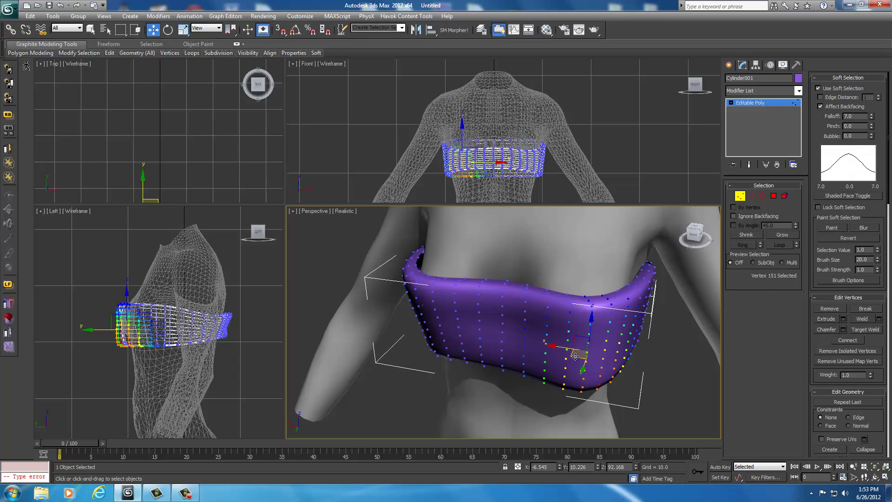
drag(576, 356, 573, 345)
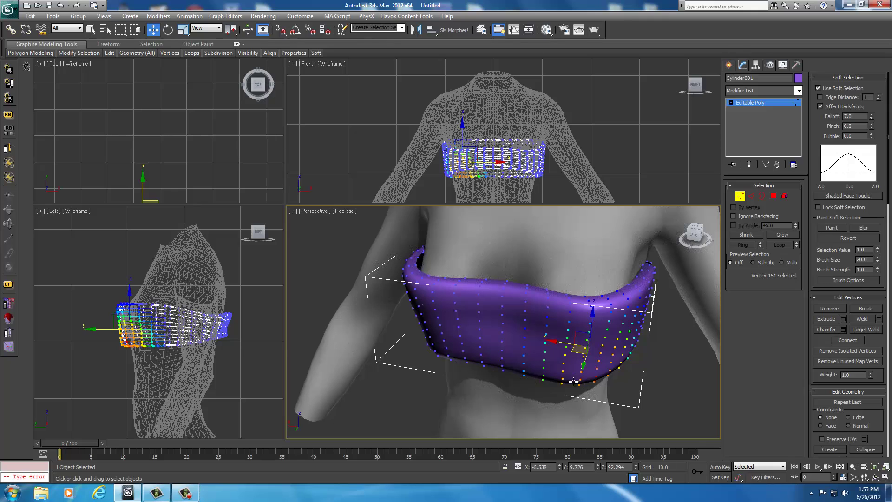
click(564, 375)
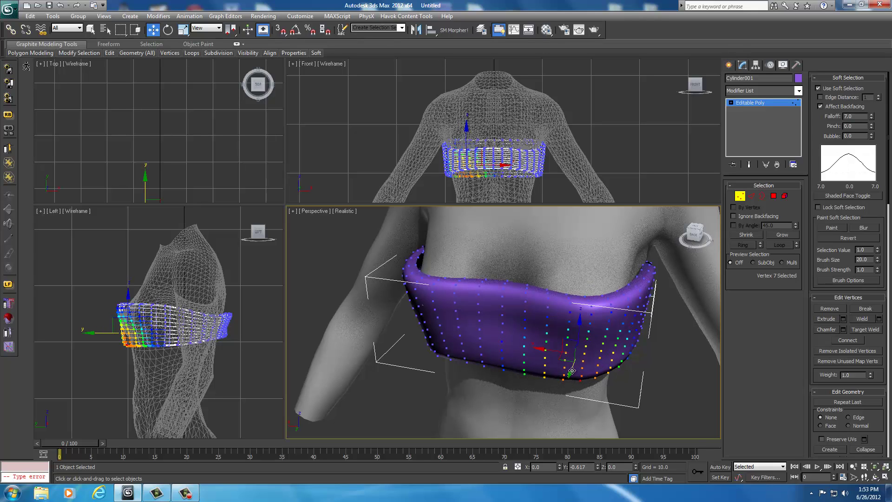
drag(694, 238, 676, 239)
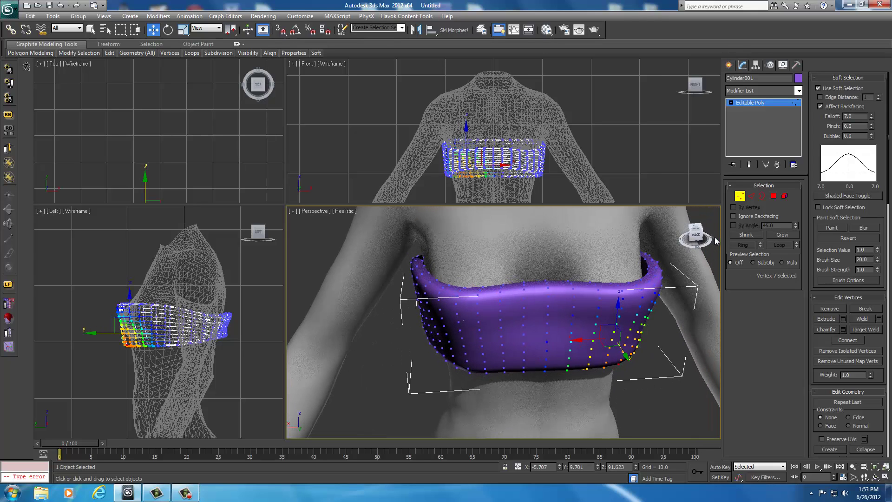
Step: Adjust a lower chest vertex on the ring's positive X side to Y about 9.62, and inspect the ring from the back
click(466, 369)
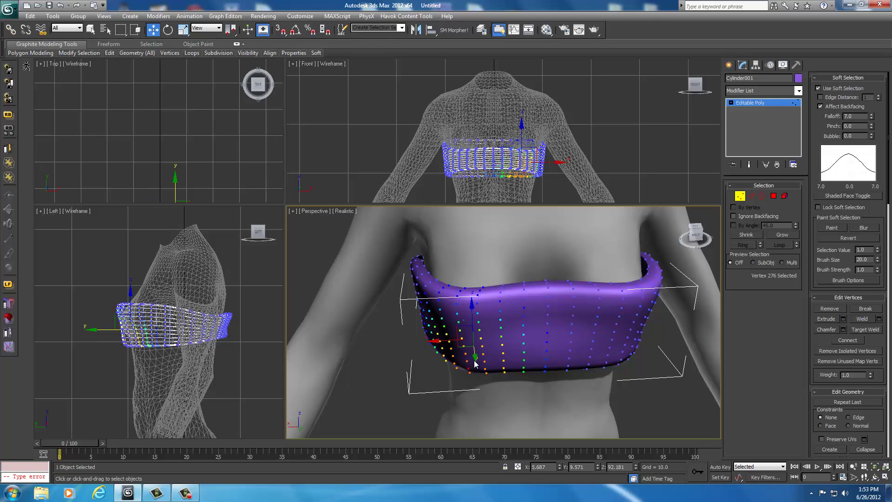
drag(473, 356, 475, 357)
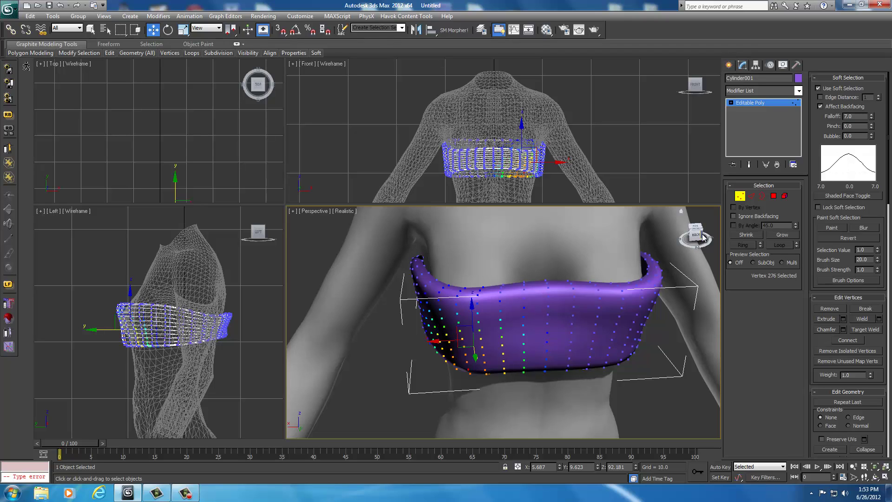
drag(696, 234, 382, 224)
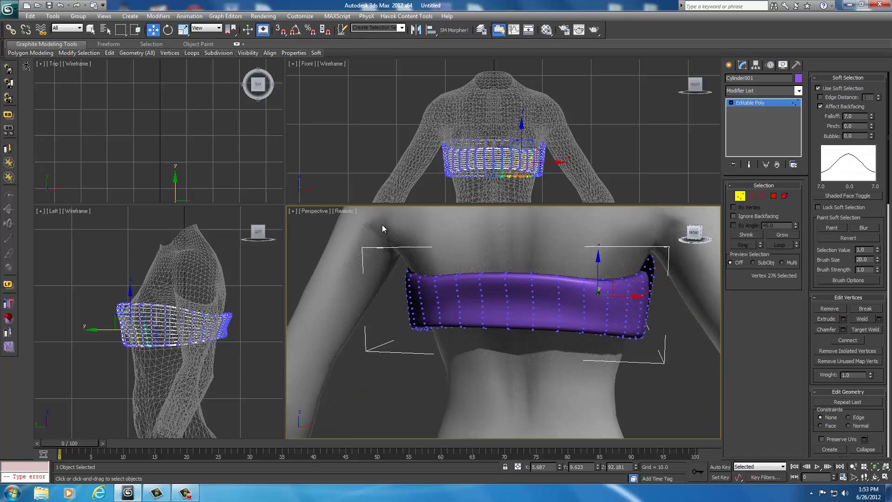